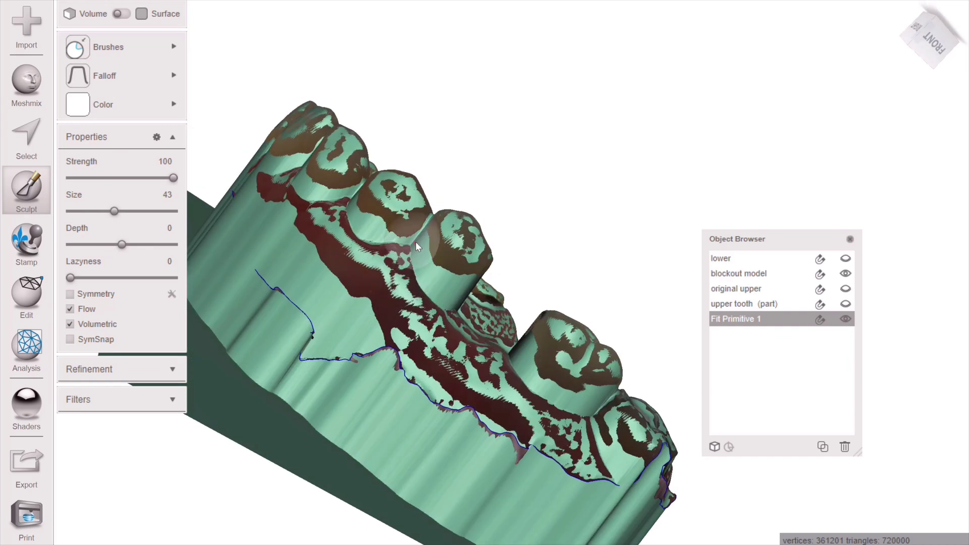
Step: Add two small sculpt dabs and a short stroke to the model, then leave Sculpt
click(415, 245)
click(523, 357)
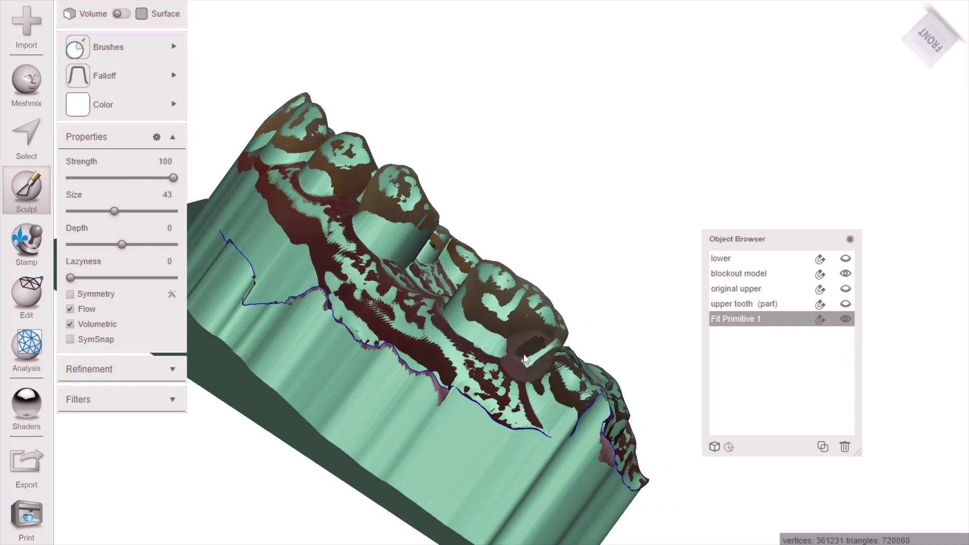
mouse_move(515, 408)
right_down()
mouse_move(367, 508)
mouse_move(563, 182)
mouse_move(645, 186)
mouse_move(627, 115)
mouse_move(620, 133)
mouse_move(408, 301)
mouse_move(166, 305)
mouse_move(55, 323)
right_up()
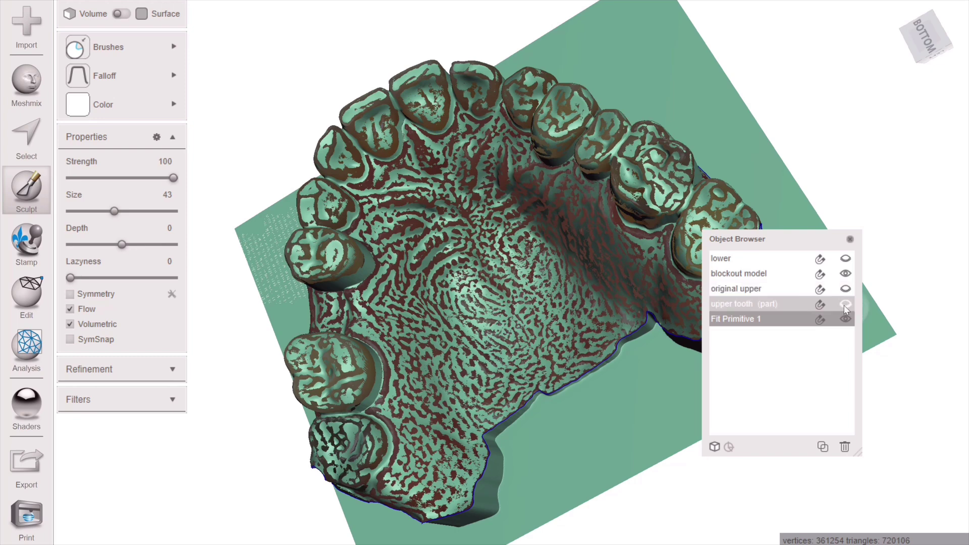
click(845, 304)
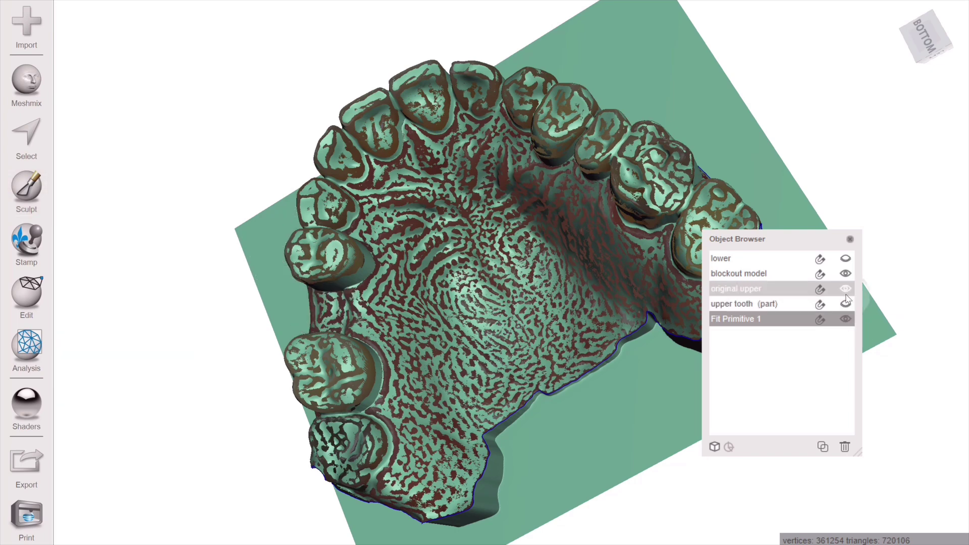
Step: Select the blockout model and Fit Primitive 1 together and combine them into one object
right_drag(496, 211, 45, 339)
right_drag(168, 326, 194, 322)
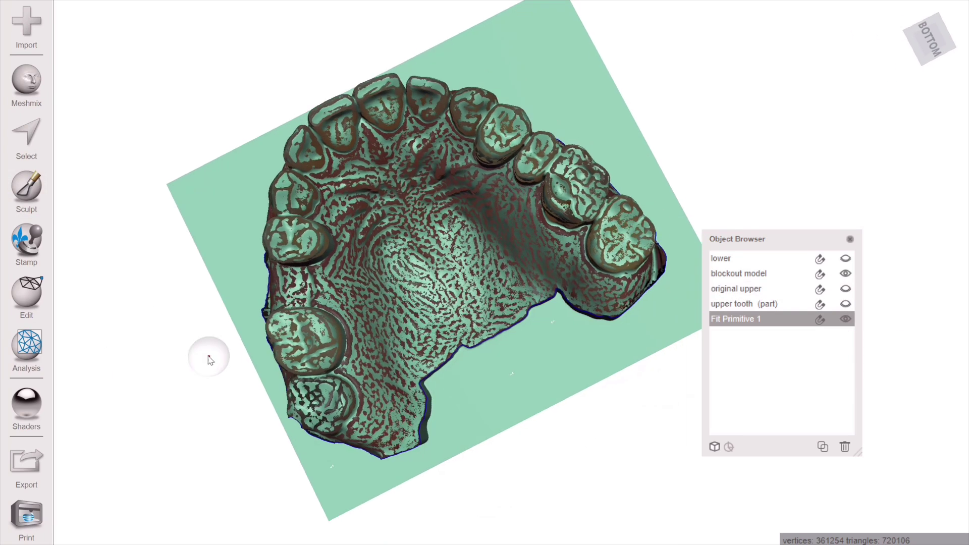
click(797, 276)
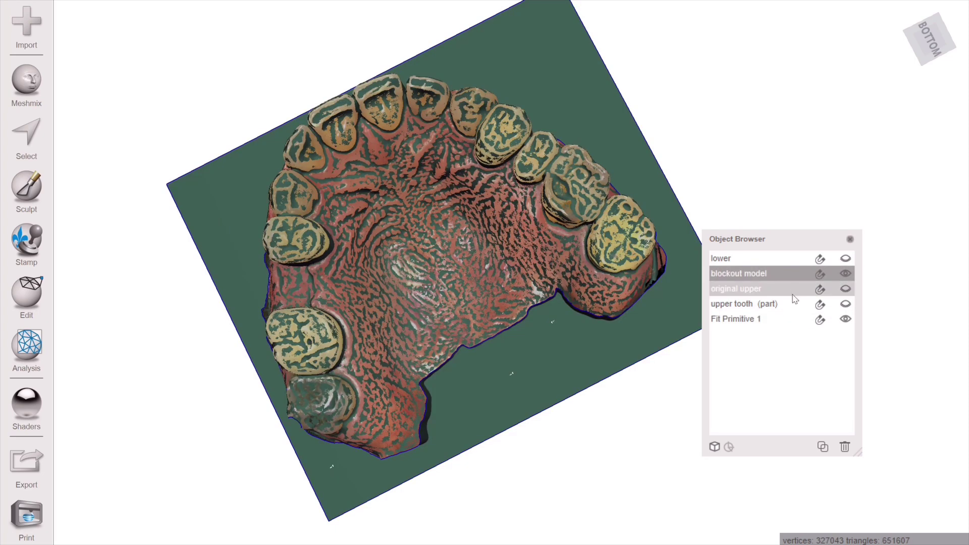
shift+click(740, 318)
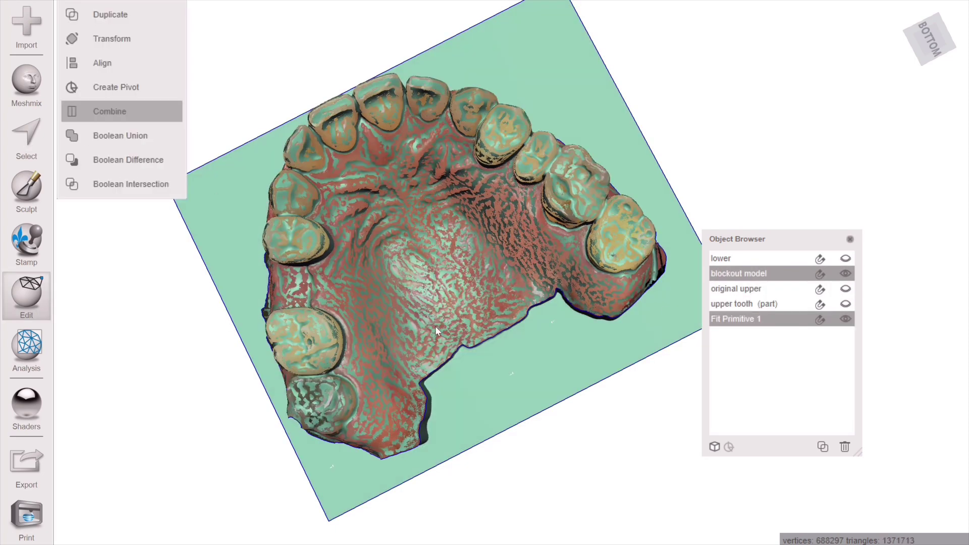
right_drag(438, 326, 495, 254)
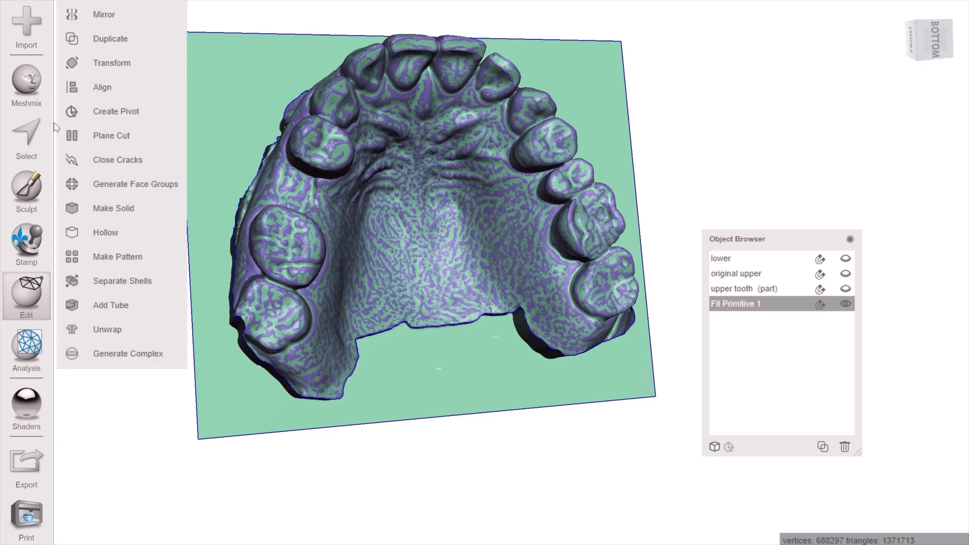
click(26, 134)
Step: Select the whole combined model and remesh it down to 492897 vertices
click(348, 212)
mouse_move(166, 86)
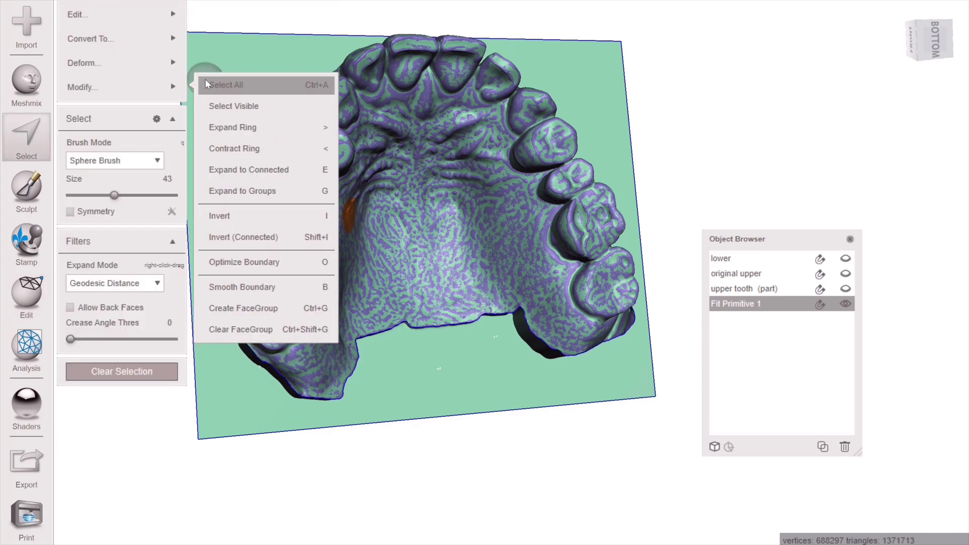
click(205, 79)
mouse_move(126, 14)
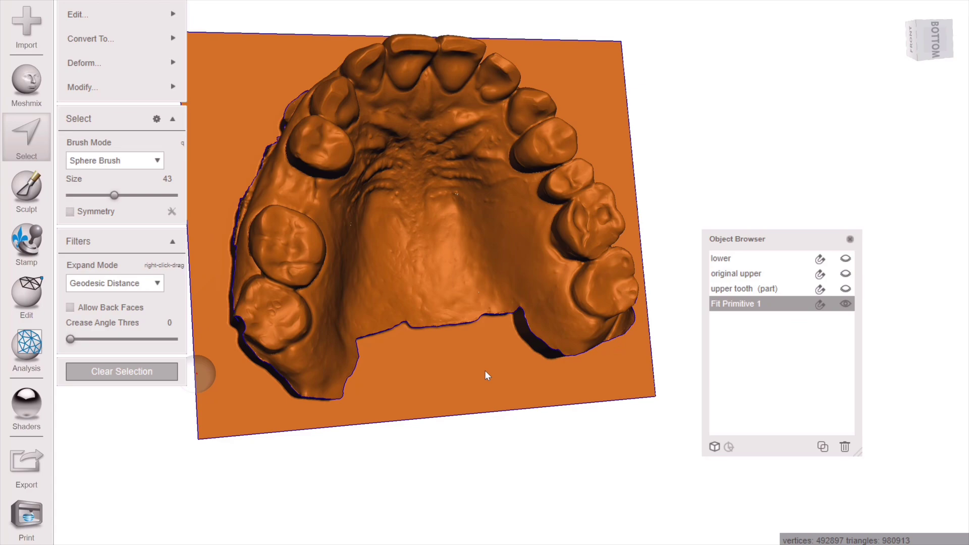
Step: Clear the selection and make upper tooth (part) visible on the arch again
key(Escape)
mouse_move(458, 326)
right_down()
mouse_move(614, 199)
mouse_move(651, 222)
right_up()
click(846, 288)
right_drag(609, 355, 422, 325)
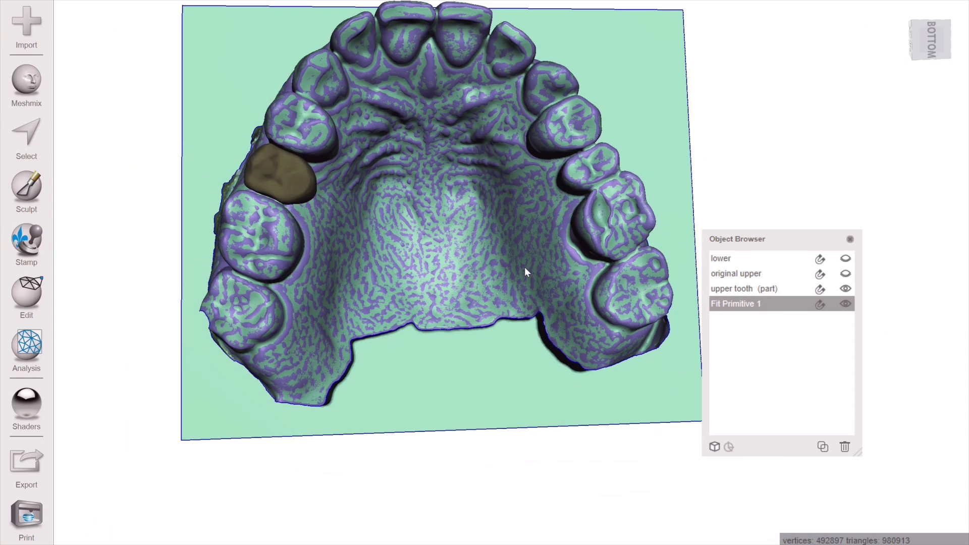
Step: Hide upper tooth (part) and set the selection brush size to 31
middle_drag(525, 273, 524, 374)
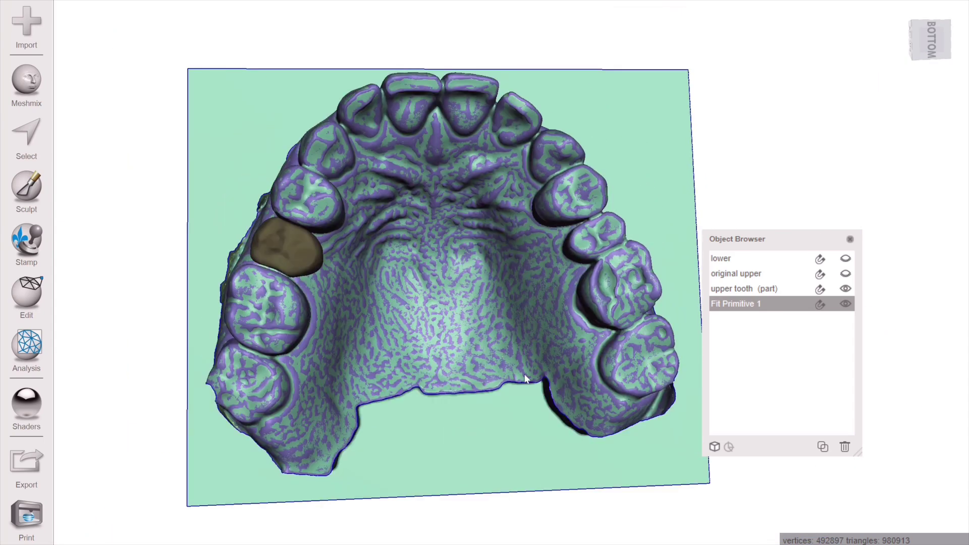
click(846, 304)
click(847, 303)
click(26, 135)
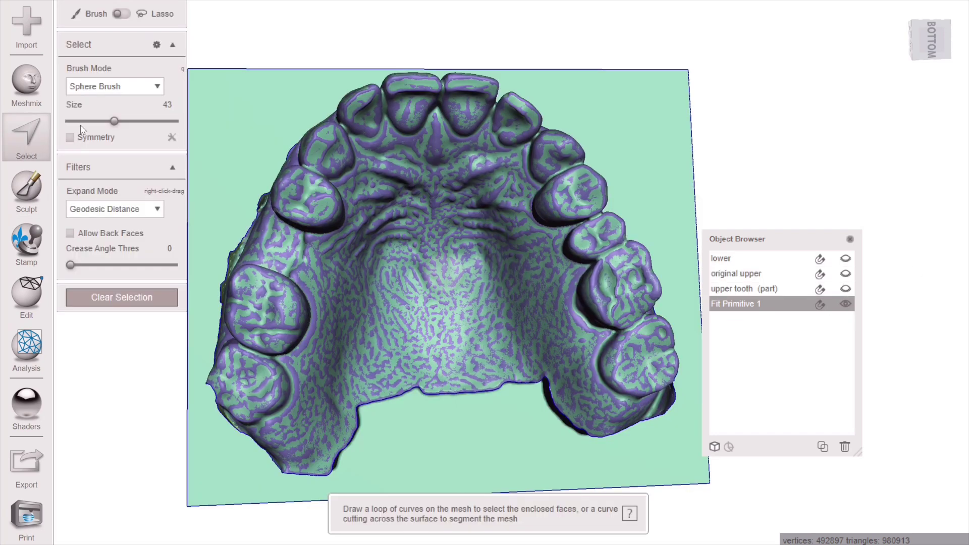
drag(114, 121, 102, 121)
Step: Paint a selection band along the teeth and between them beside the missing tooth
right_drag(323, 323, 355, 354)
scroll(328, 355, up, 3)
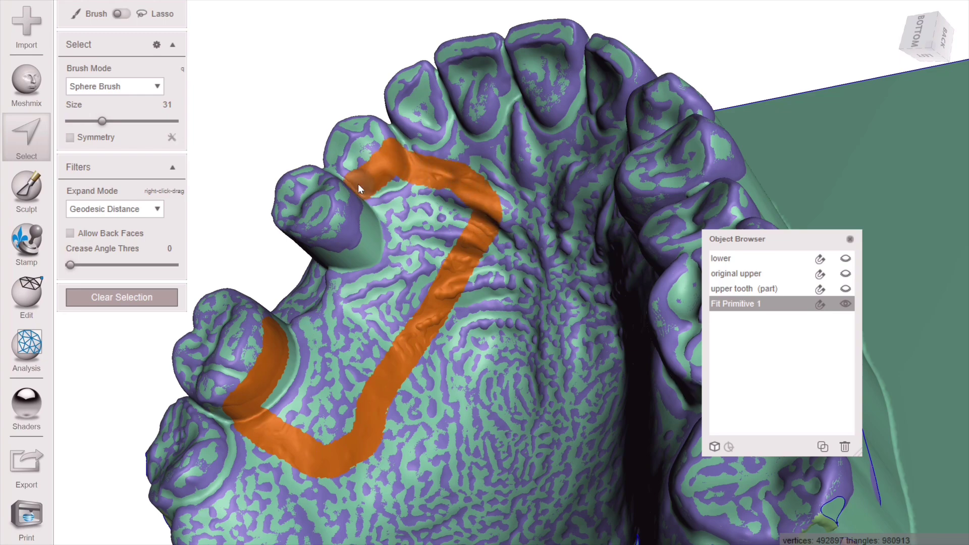
right_drag(331, 245, 303, 267)
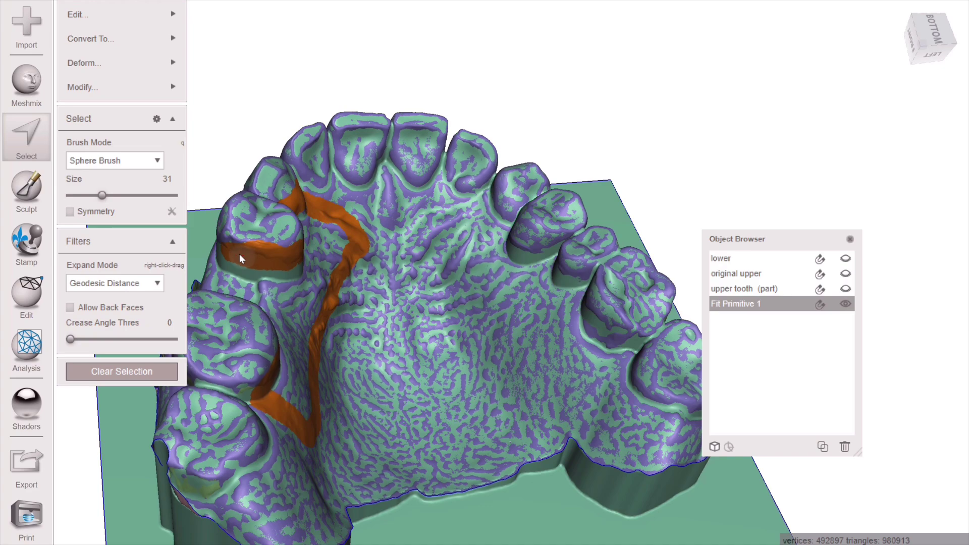
scroll(250, 255, up, 3)
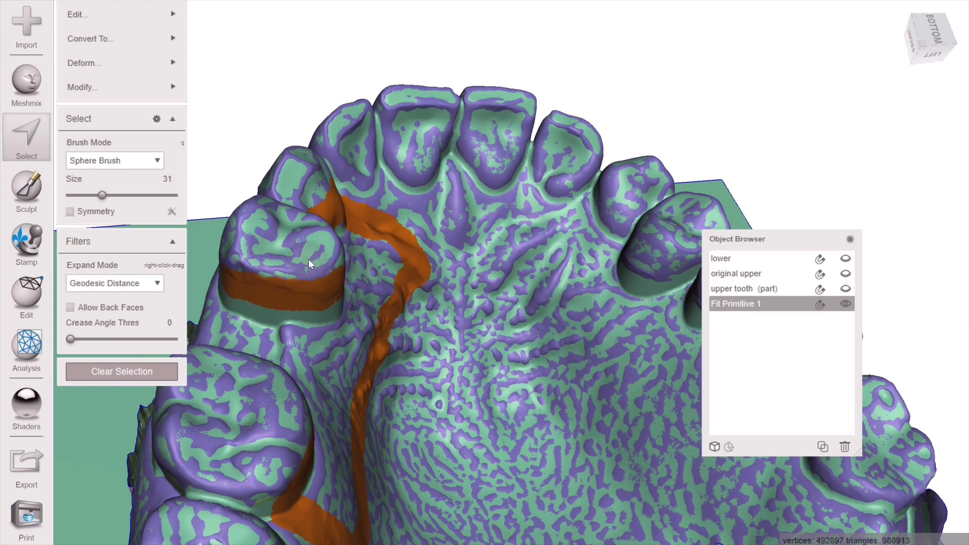
right_drag(274, 254, 443, 326)
right_drag(345, 276, 459, 283)
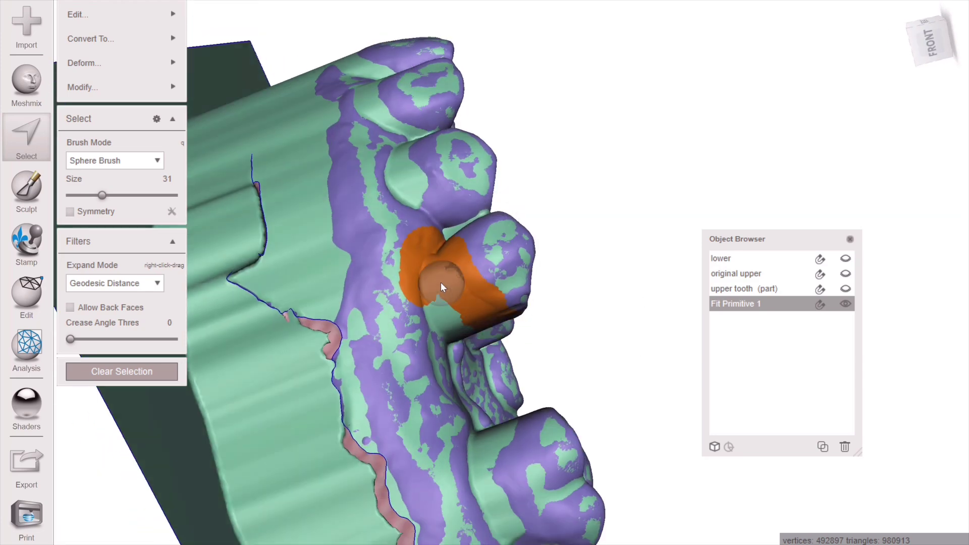
mouse_move(412, 284)
mouse_down()
mouse_move(400, 349)
mouse_move(428, 449)
mouse_up()
mouse_move(429, 449)
right_down()
mouse_move(486, 384)
mouse_move(417, 272)
right_up()
mouse_move(417, 272)
mouse_down()
mouse_move(451, 335)
mouse_move(481, 352)
mouse_up()
right_drag(463, 332, 354, 248)
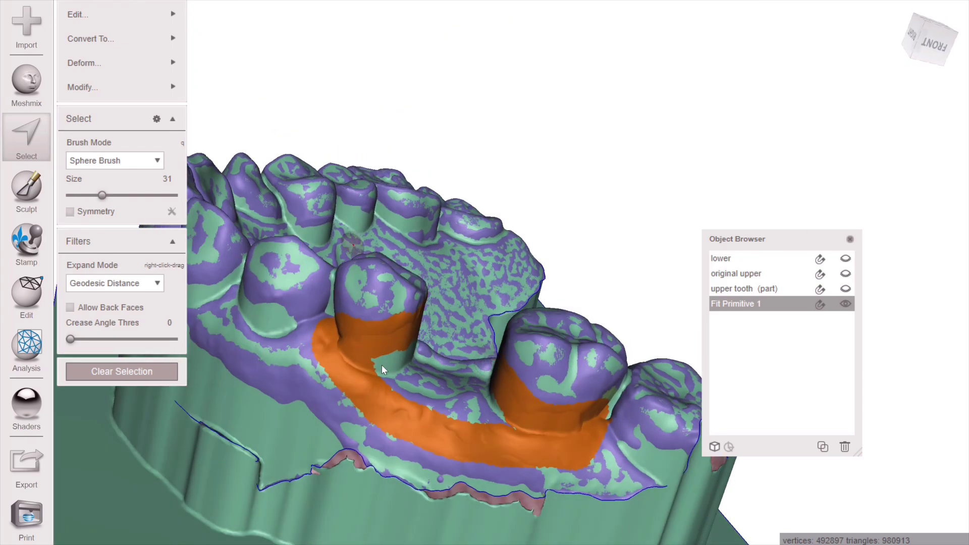
mouse_move(407, 399)
mouse_down()
mouse_move(484, 424)
mouse_move(510, 413)
mouse_up()
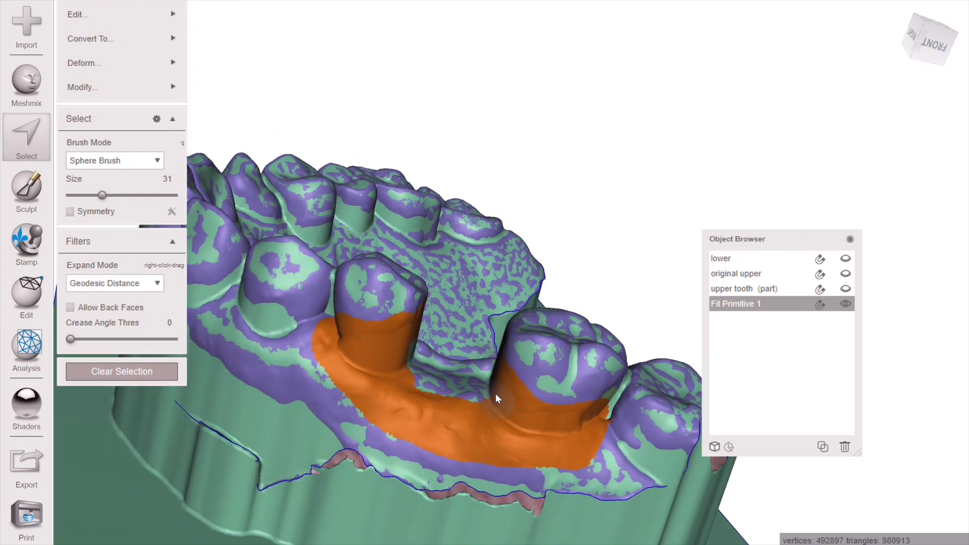
Step: Enlarge the brush to 49, fill the inside of the plate outline and trim its upper-right edge
right_drag(420, 374, 362, 339)
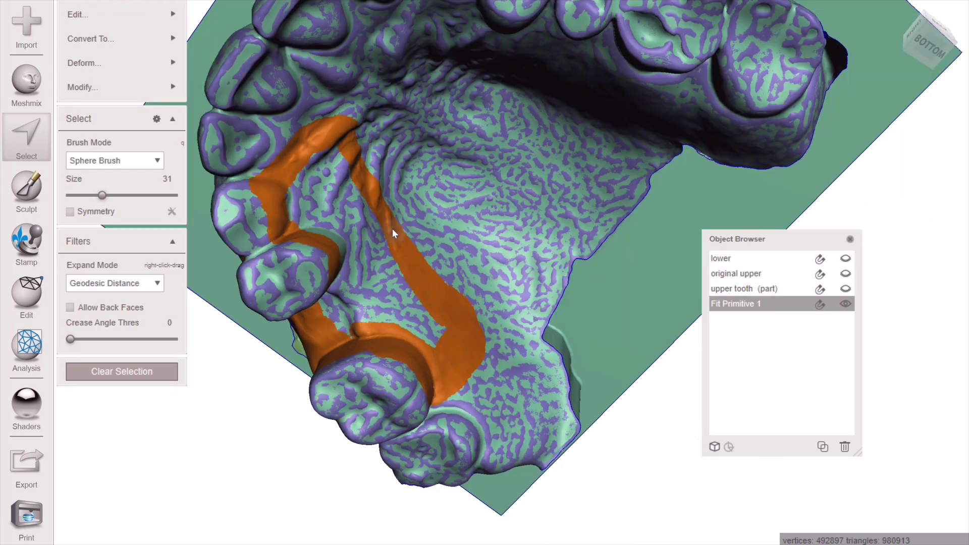
drag(102, 195, 121, 195)
mouse_move(338, 241)
mouse_down()
mouse_move(313, 205)
mouse_move(323, 182)
mouse_move(413, 316)
mouse_up()
mouse_move(359, 283)
right_down()
mouse_move(368, 313)
mouse_move(335, 329)
mouse_move(364, 283)
mouse_move(526, 172)
right_up()
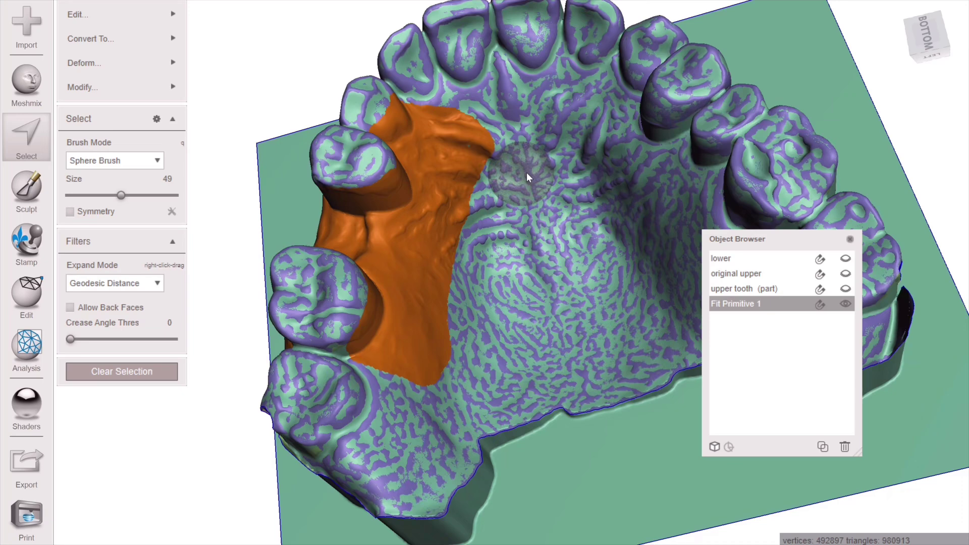
mouse_move(503, 147)
ctrl+mouse_down()
mouse_move(483, 117)
mouse_move(504, 163)
mouse_move(504, 195)
ctrl+mouse_up()
mouse_move(552, 85)
right_down()
mouse_move(523, 126)
mouse_move(552, 101)
right_up()
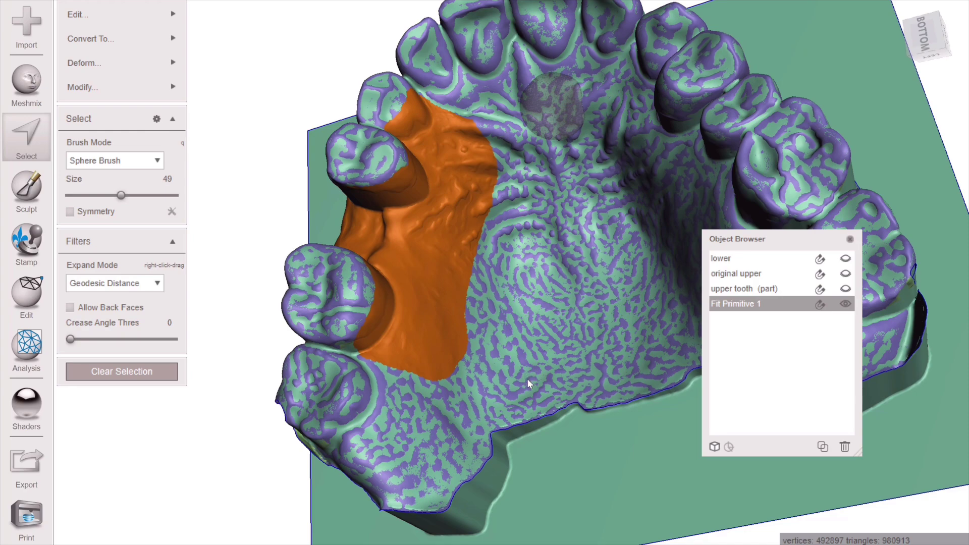
Step: Smooth the selection boundary and separate the plate area into Fit Primitive 1 (part)
key(b)
right_drag(525, 380, 500, 364)
click(91, 258)
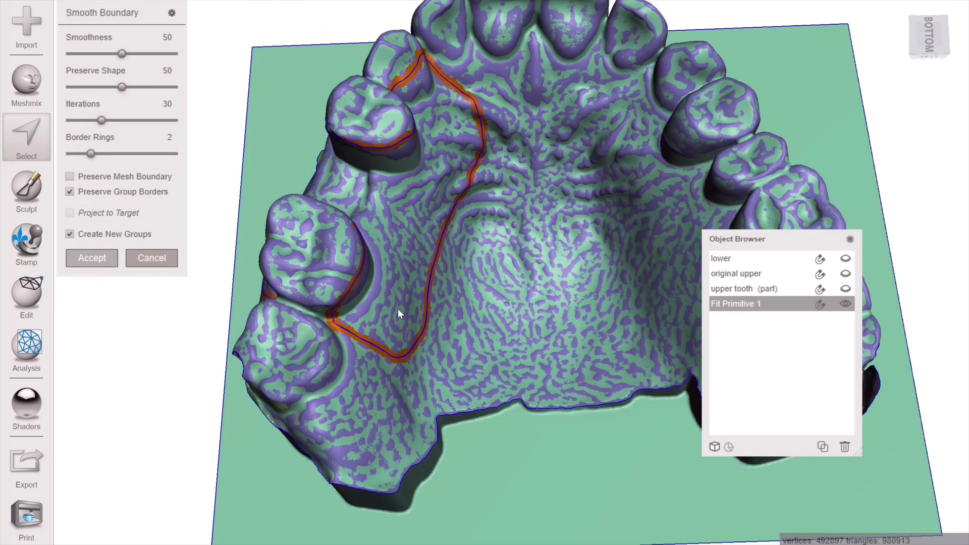
right_drag(509, 259, 399, 262)
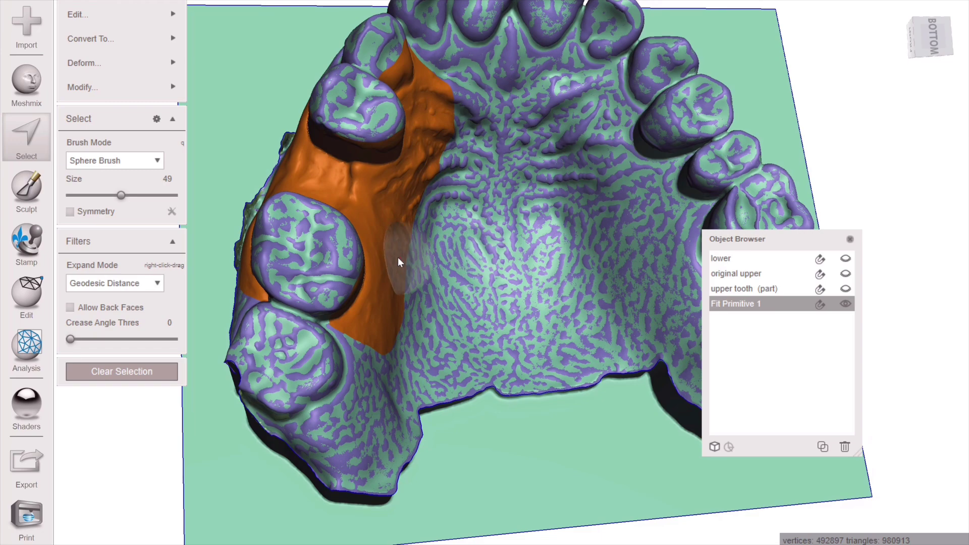
mouse_move(153, 11)
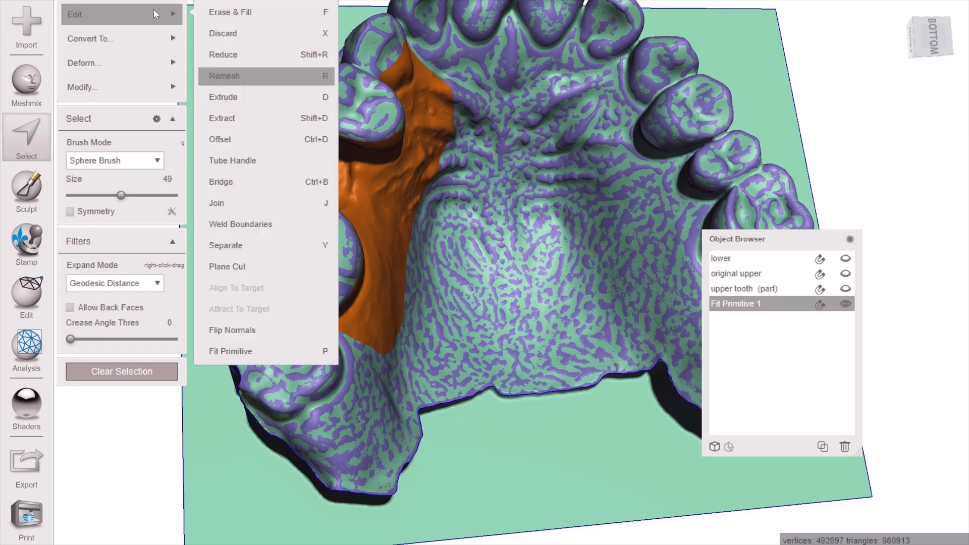
click(283, 254)
mouse_move(657, 354)
right_down()
mouse_move(430, 281)
mouse_move(326, 331)
mouse_move(520, 442)
mouse_move(462, 280)
mouse_move(602, 342)
right_up()
Step: Delete the original Fit Primitive 1, keeping Fit Primitive 1 (part) selected
click(601, 341)
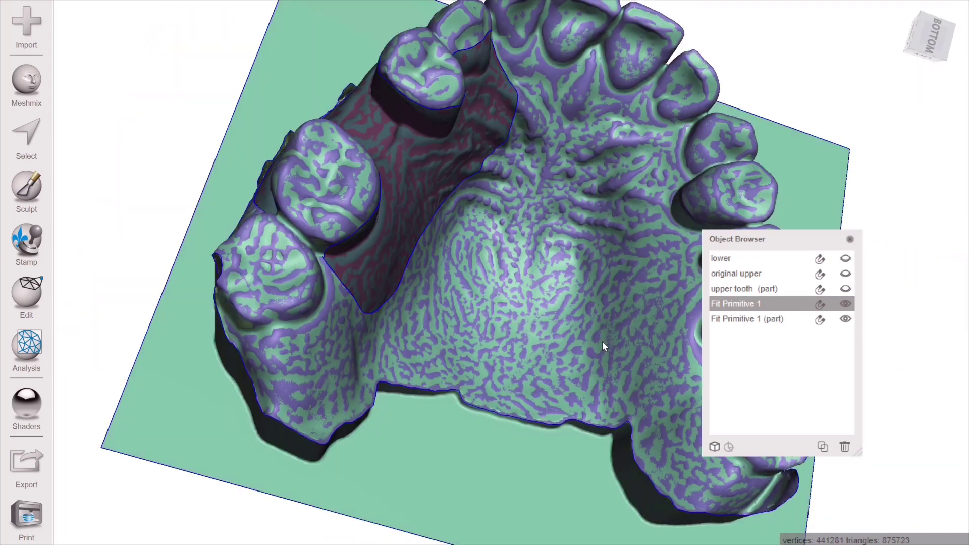
click(845, 447)
click(379, 137)
right_drag(379, 137, 402, 195)
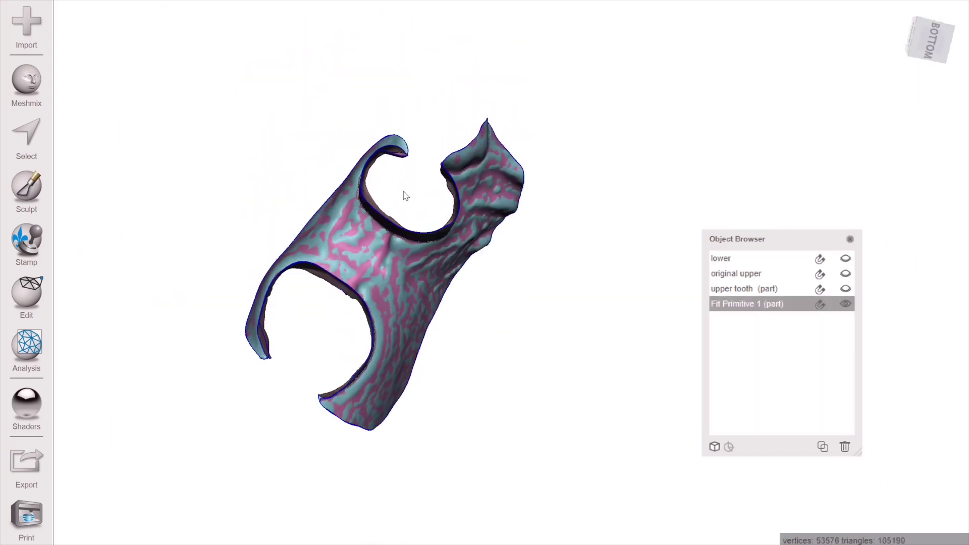
Step: Select the entire plate and extrude it along the normals by 1.2244 mm
key(s)
key(ctrl+a)
click(80, 19)
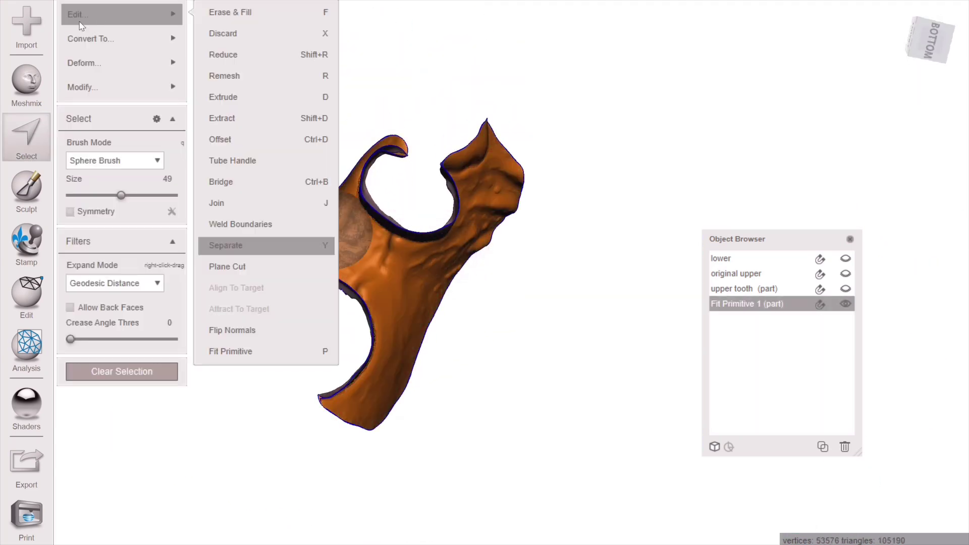
right_drag(227, 56, 486, 266)
mouse_move(154, 11)
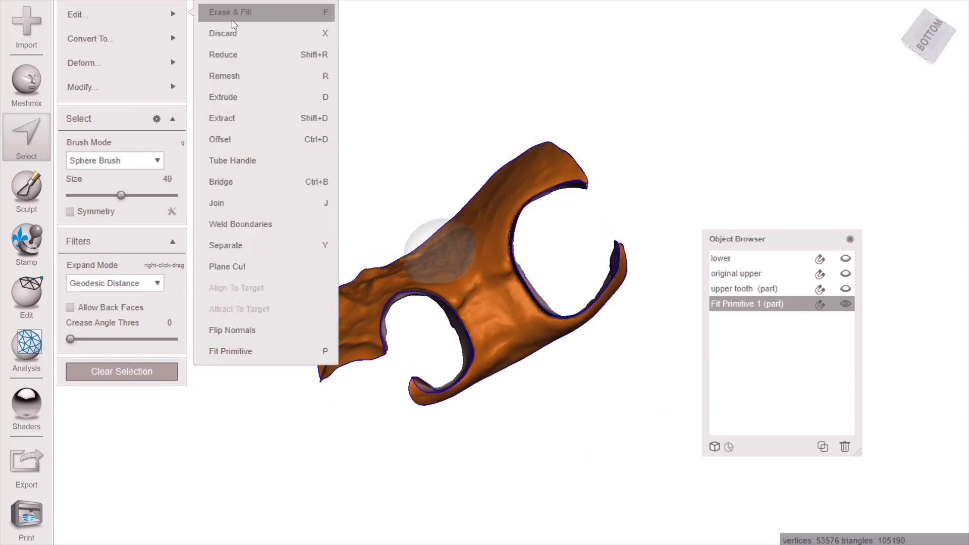
key(d)
click(161, 152)
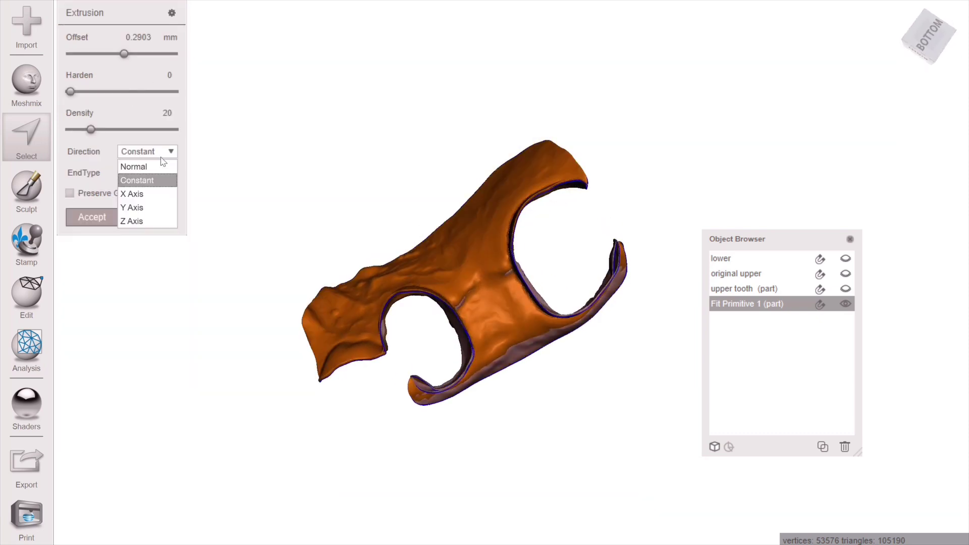
click(163, 166)
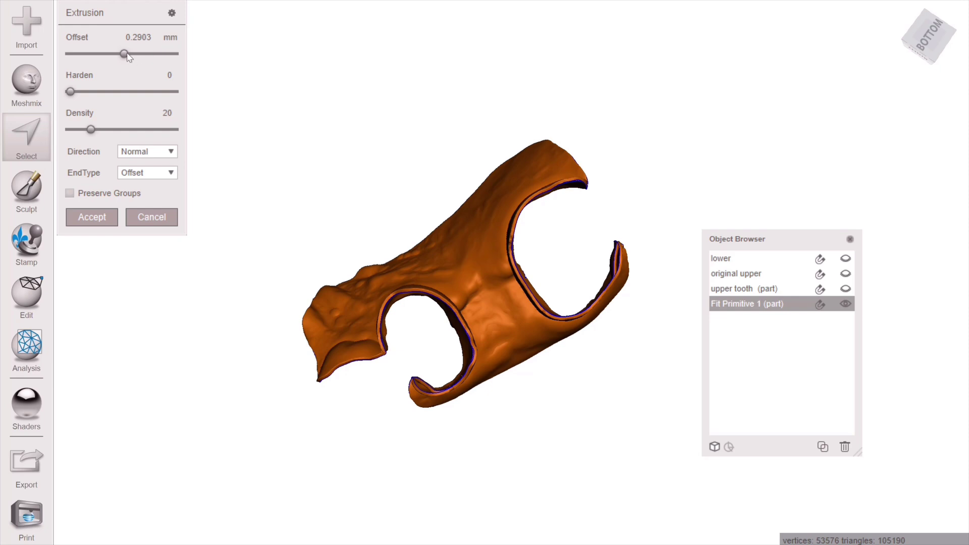
drag(125, 53, 130, 54)
right_drag(398, 165, 529, 359)
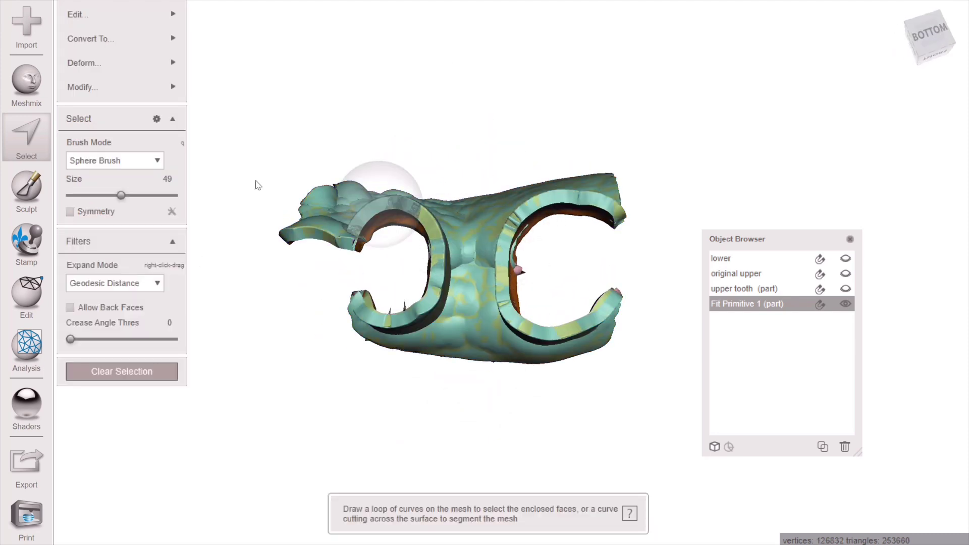
Step: Apply Shape Preserving Smooth to the plate with smoothing scale 44.76
right_drag(472, 298, 374, 445)
mouse_move(161, 63)
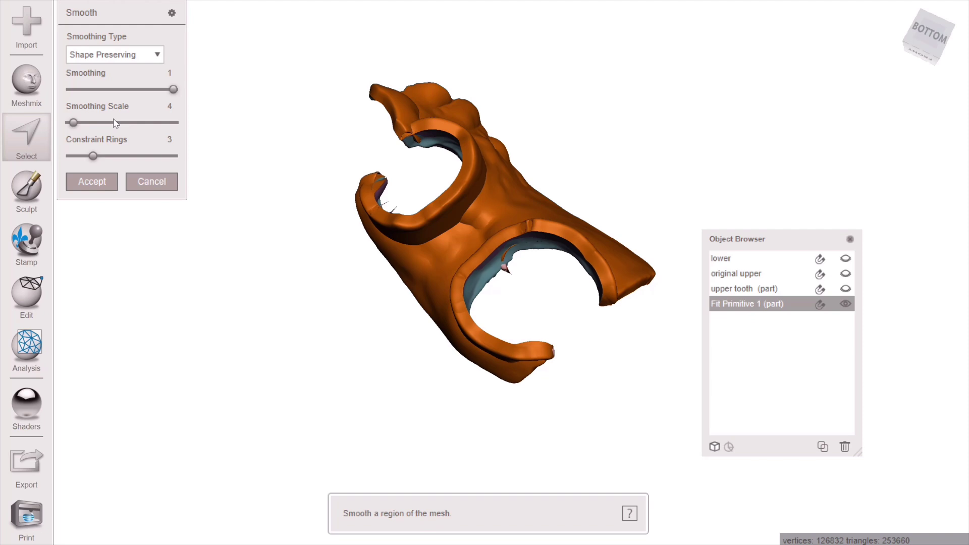
click(114, 122)
right_drag(411, 351, 500, 238)
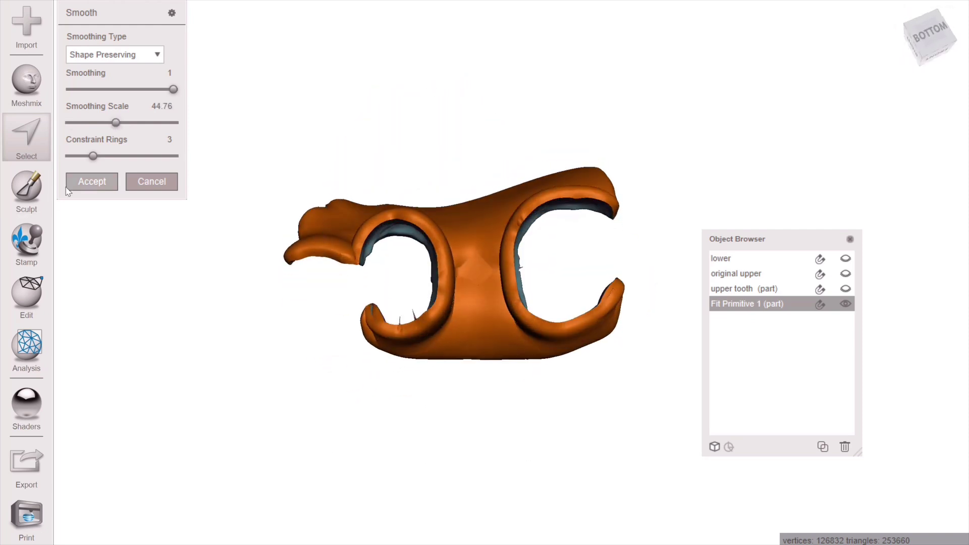
key(Return)
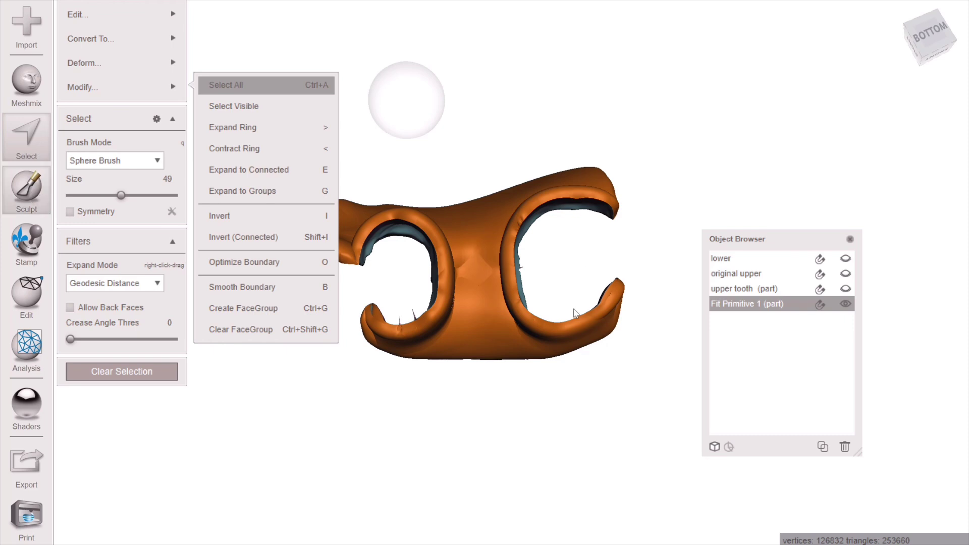
Step: Set up a RobustSmooth sculpt brush at size 30
key(s)
mouse_move(468, 330)
right_down()
mouse_move(455, 389)
mouse_move(504, 292)
mouse_move(313, 242)
right_up()
drag(121, 211, 100, 211)
scroll(326, 294, up, 3)
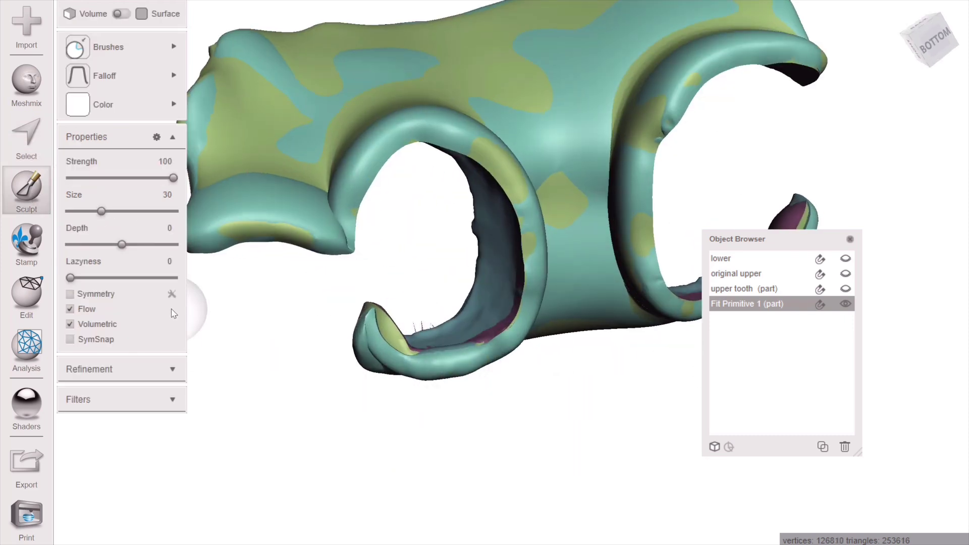
key(space)
mouse_move(115, 65)
click(230, 288)
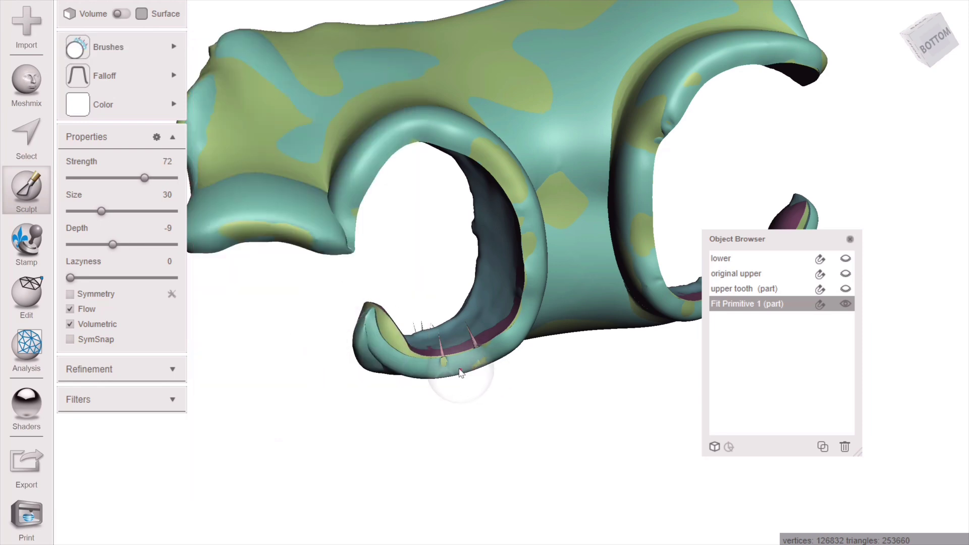
Step: Brush over the clasp edges to remove spikes, checking the plate from several sides
right_drag(457, 357, 475, 388)
right_drag(435, 358, 573, 165)
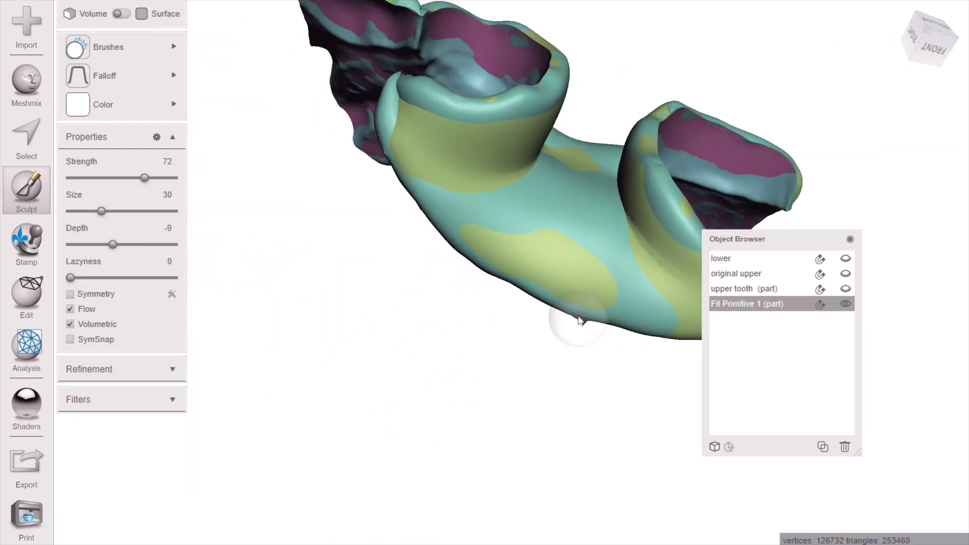
right_drag(573, 320, 589, 8)
right_drag(536, 233, 613, 345)
right_drag(385, 377, 372, 353)
scroll(537, 459, down, 5)
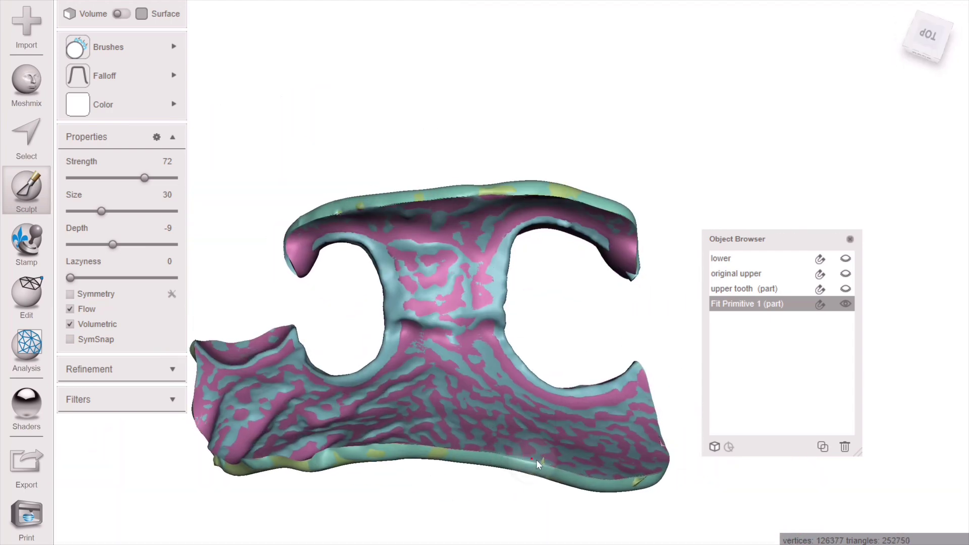
right_drag(537, 459, 465, 454)
right_drag(563, 458, 503, 206)
scroll(586, 422, up, 5)
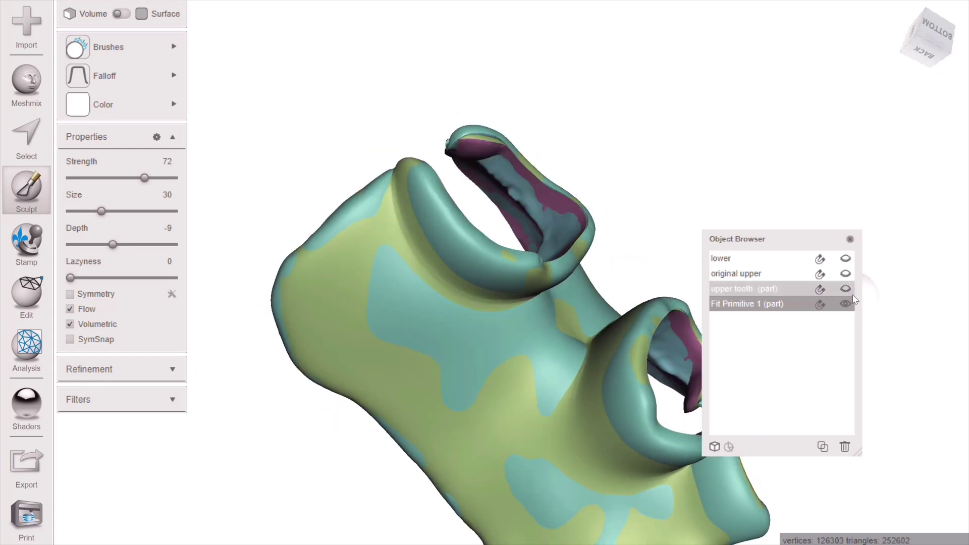
Step: Show the original upper scan and upper tooth (part) to check the plate's fit
click(846, 273)
right_drag(504, 291, 644, 384)
click(846, 288)
right_drag(502, 282, 538, 227)
Step: Select upper tooth (part) and hide every other object
shift+click(744, 286)
click(744, 287)
click(502, 252)
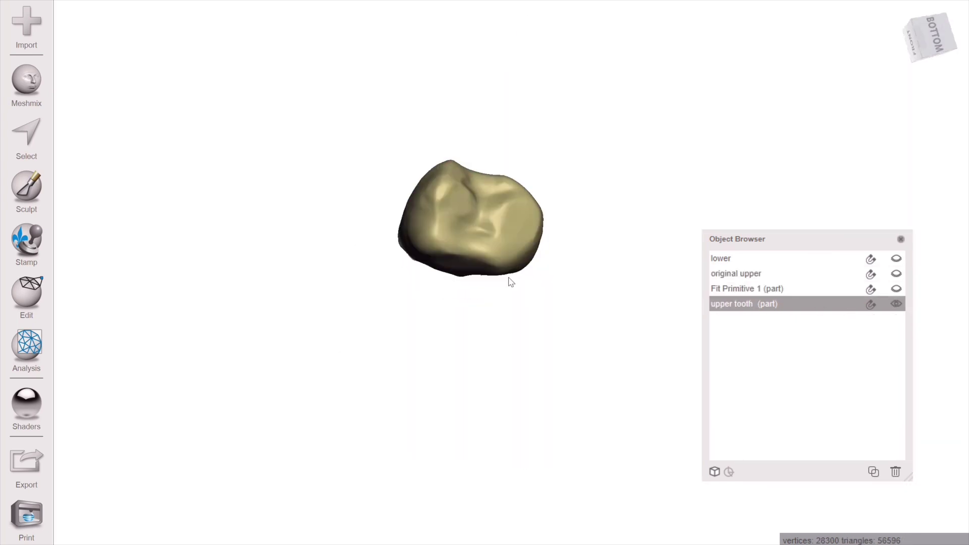
right_drag(511, 282, 475, 252)
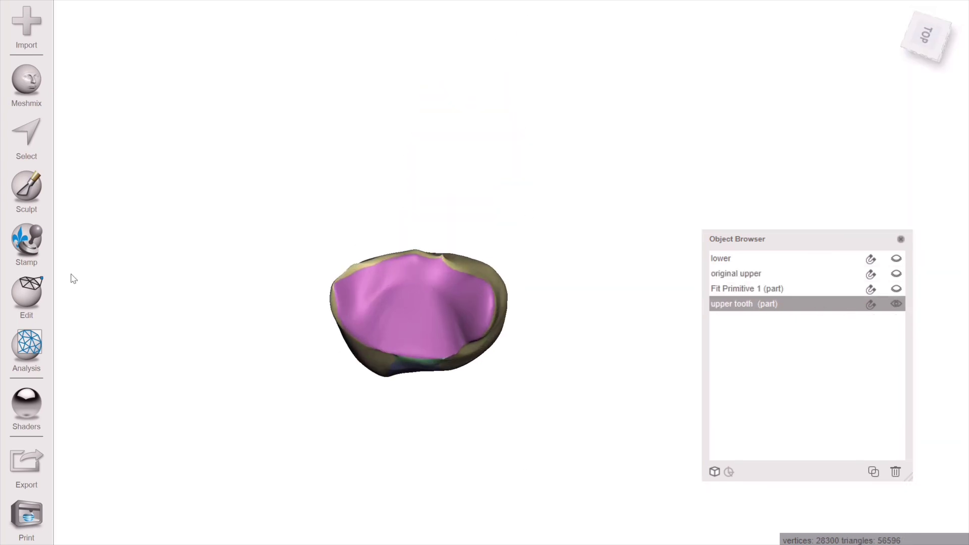
Step: Smooth the tooth's pink inner surface with a smoothing brush and convert it to a solid
click(34, 192)
mouse_move(121, 47)
click(234, 288)
drag(343, 290, 384, 278)
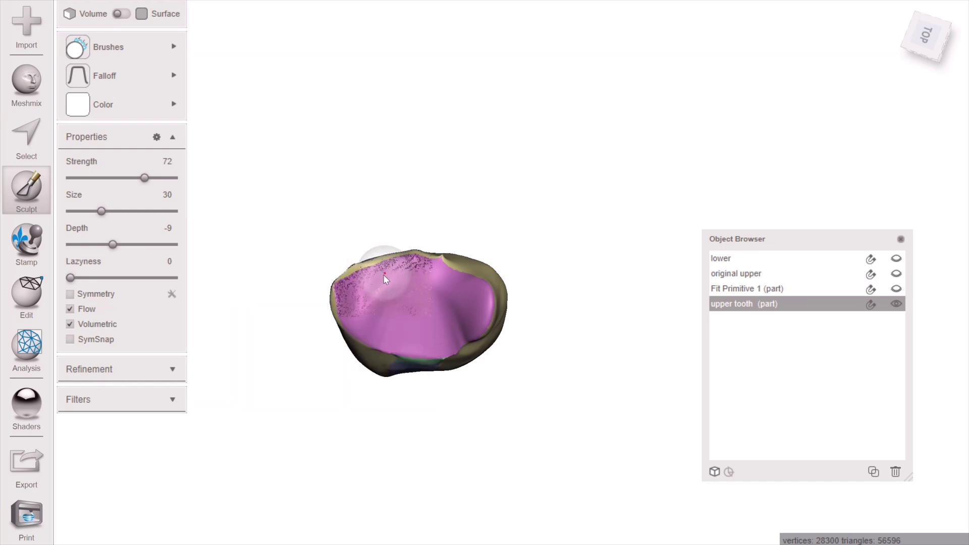
right_drag(486, 317, 436, 379)
mouse_move(352, 374)
mouse_down()
mouse_move(328, 426)
mouse_move(406, 469)
mouse_up()
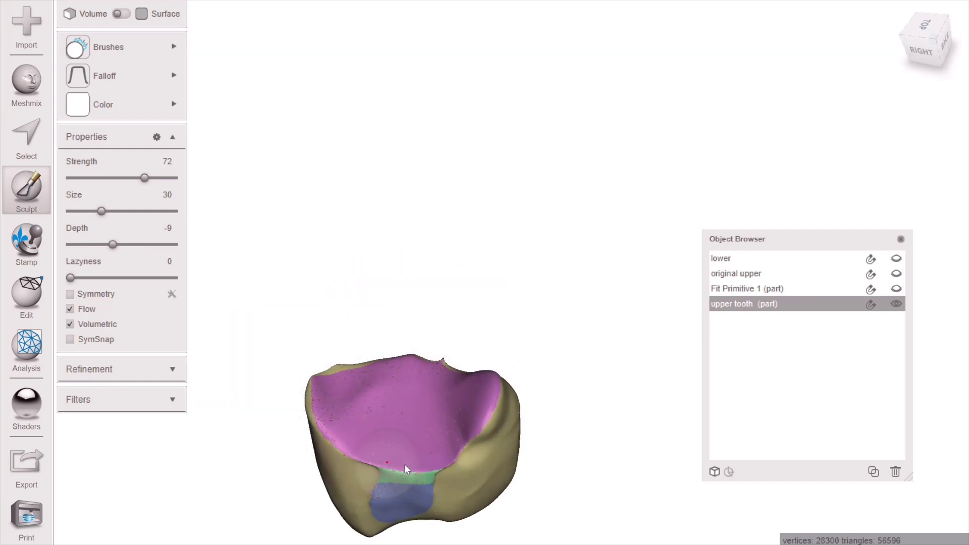
click(44, 292)
click(114, 208)
Step: Accept the solid tooth and smooth it with a new smoothing brush at strength 100
click(91, 398)
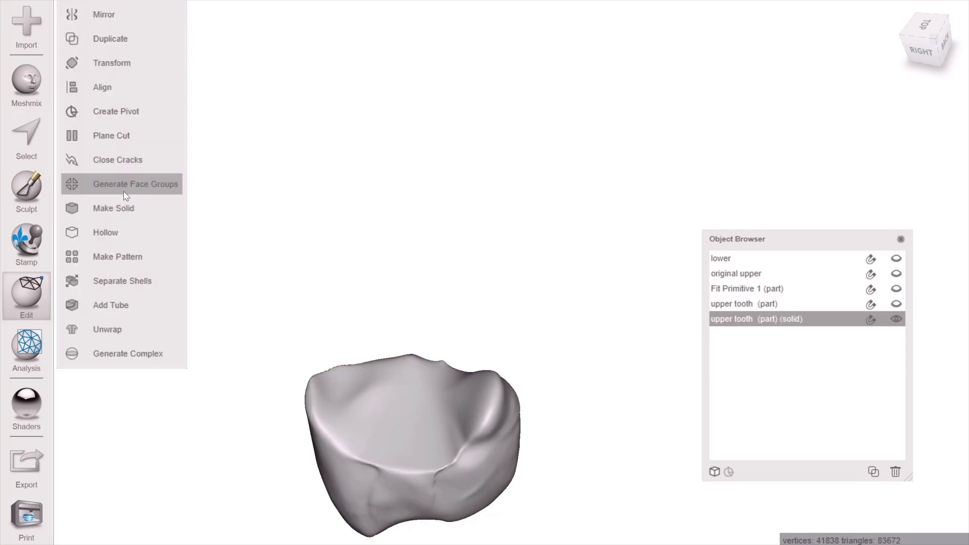
click(50, 183)
key(space)
click(276, 233)
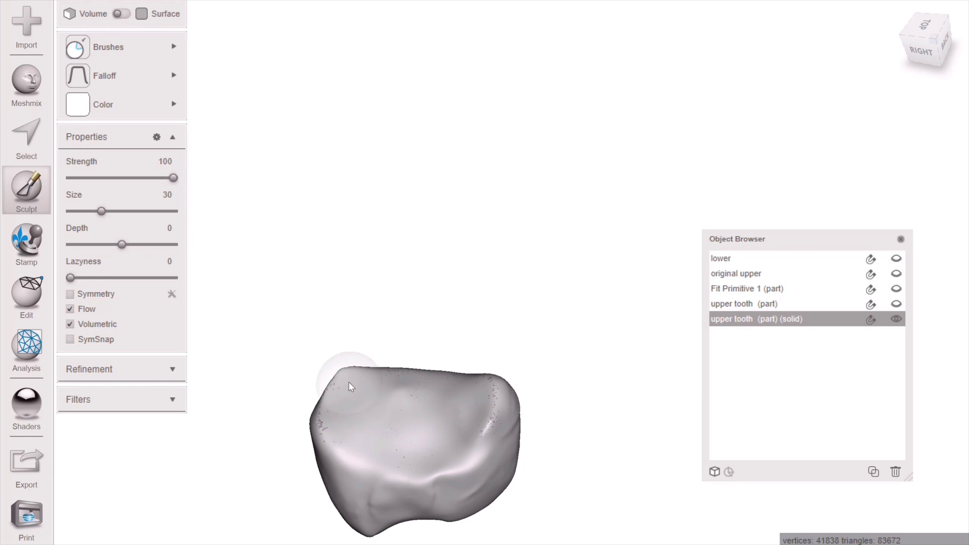
right_drag(410, 390, 328, 390)
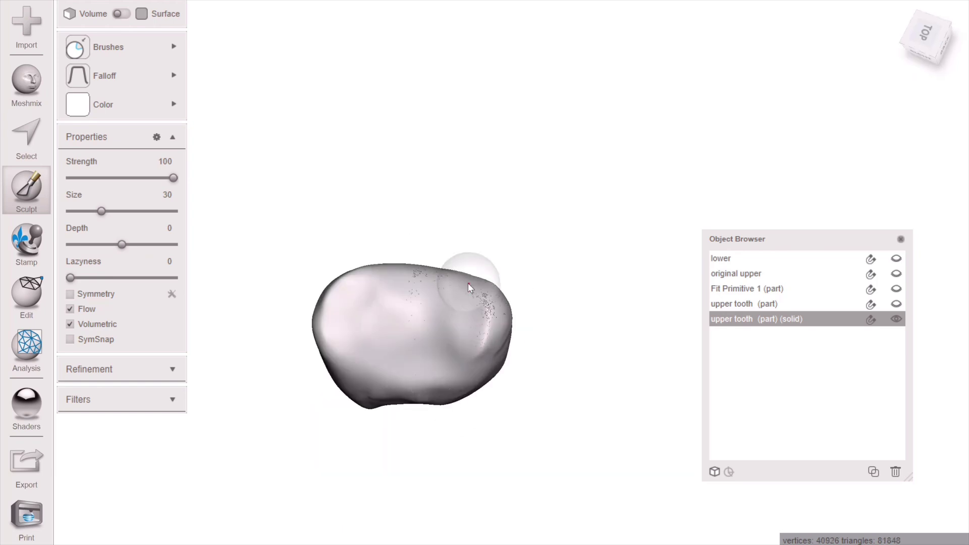
Step: Select the whole solid tooth and preview a 0.2 mm offset
key(s)
key(ctrl+a)
click(76, 13)
click(253, 134)
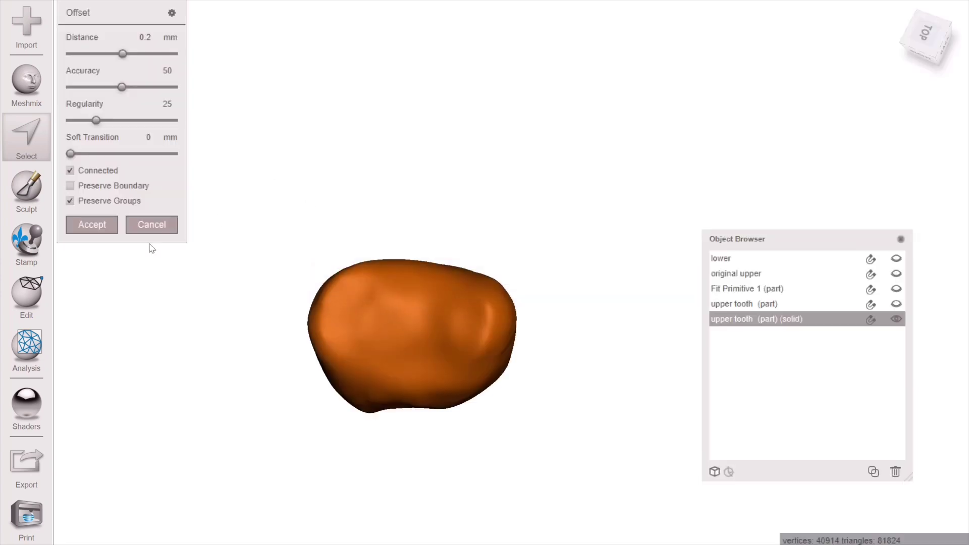
Step: Discard the trial offset on the tooth and clear the selection
key(Return)
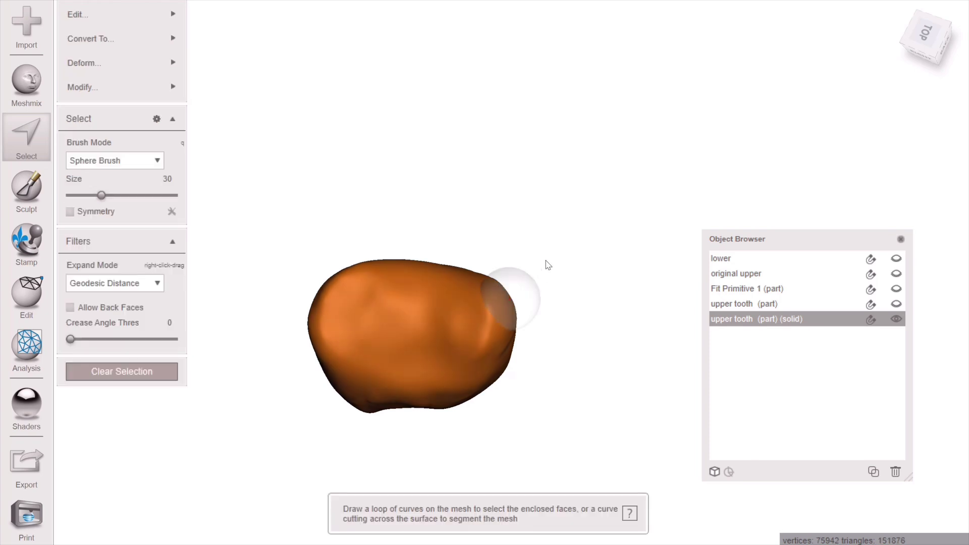
alt+drag(459, 150, 537, 244)
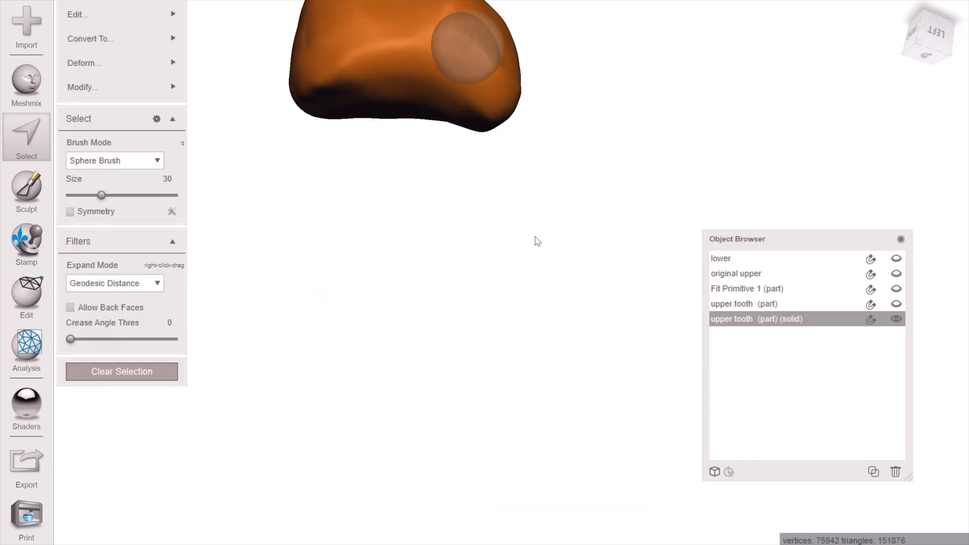
key(f)
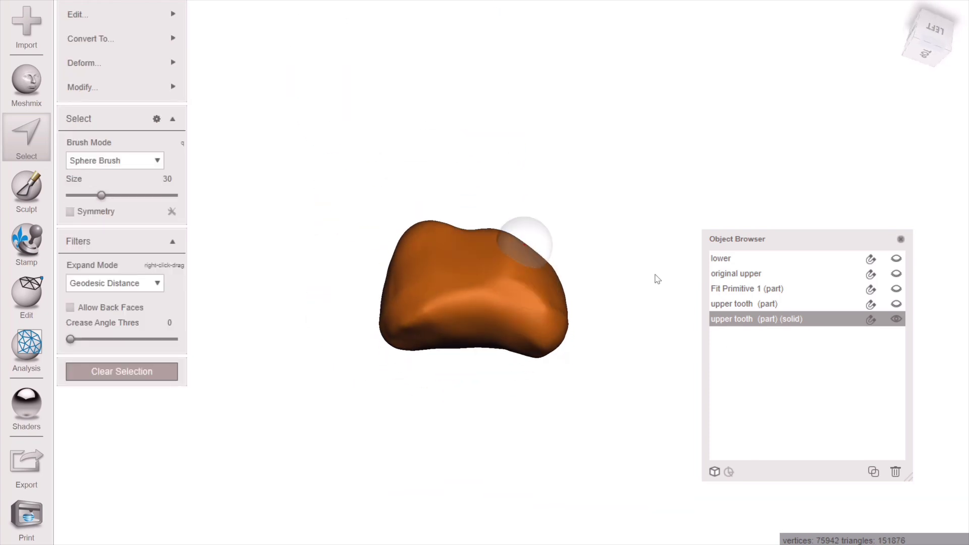
click(870, 307)
alt+drag(470, 308, 488, 337)
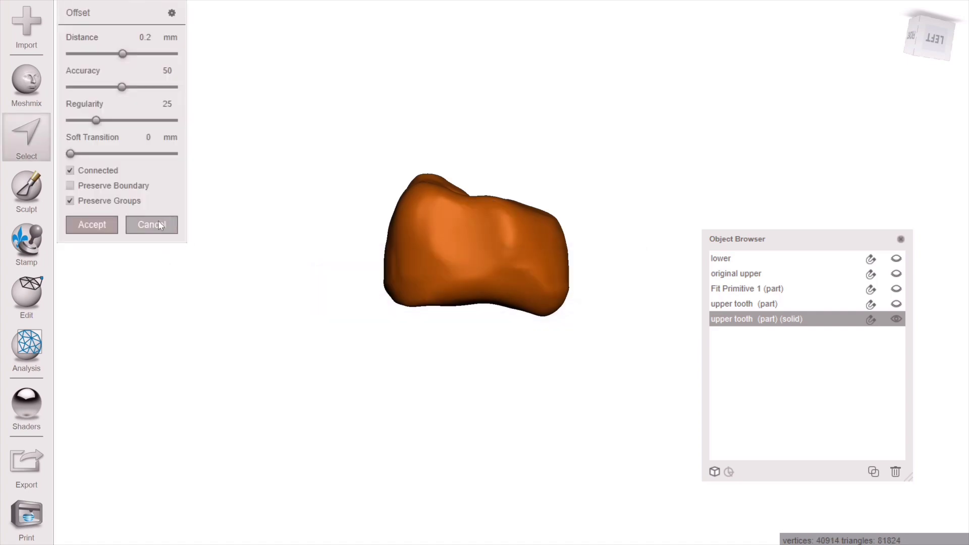
click(161, 226)
key(Escape)
right_drag(437, 288, 551, 378)
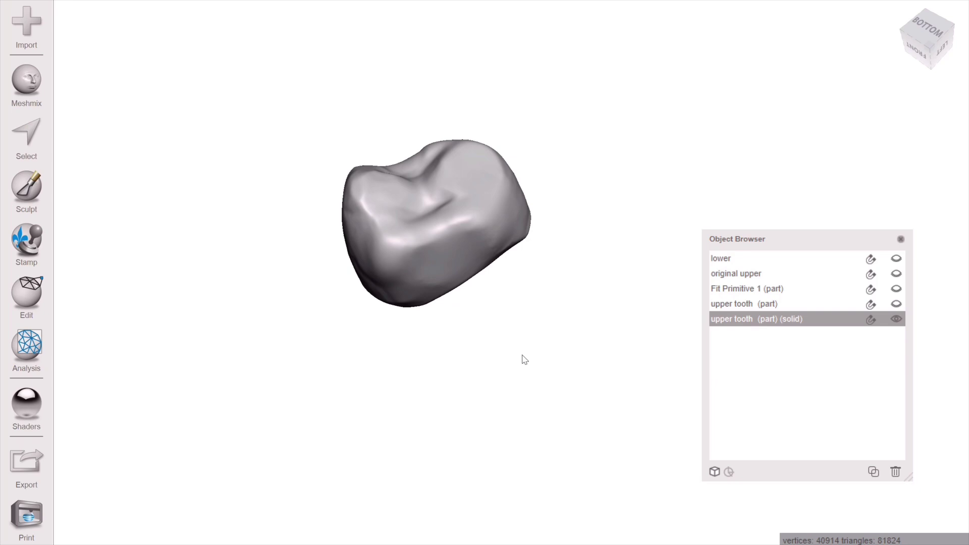
Step: Duplicate the solid tooth and name the copy 'offset'
click(27, 295)
click(116, 48)
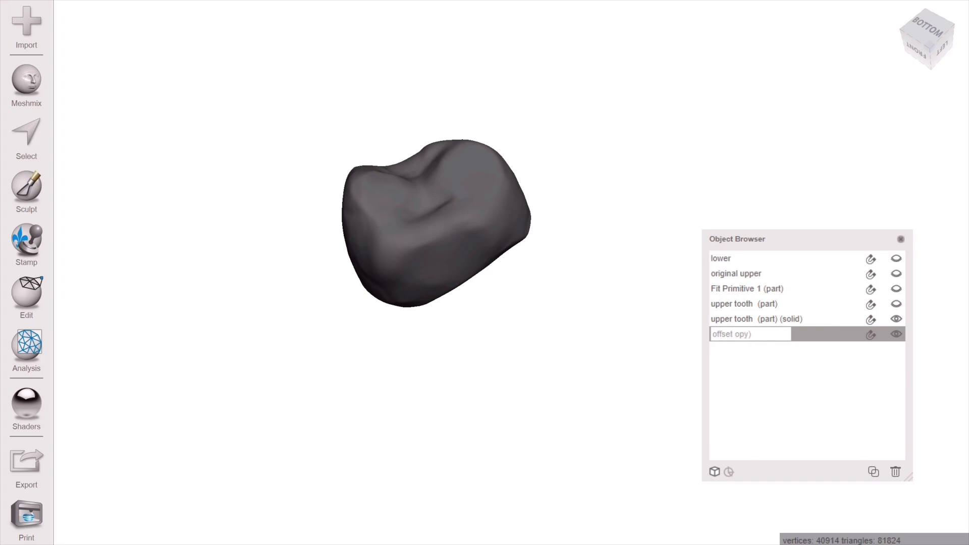
click(768, 314)
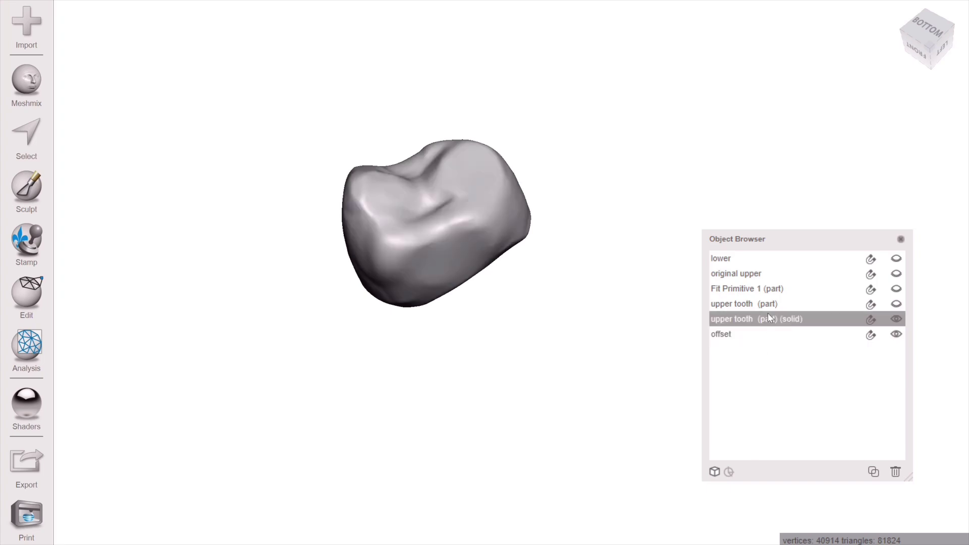
click(755, 332)
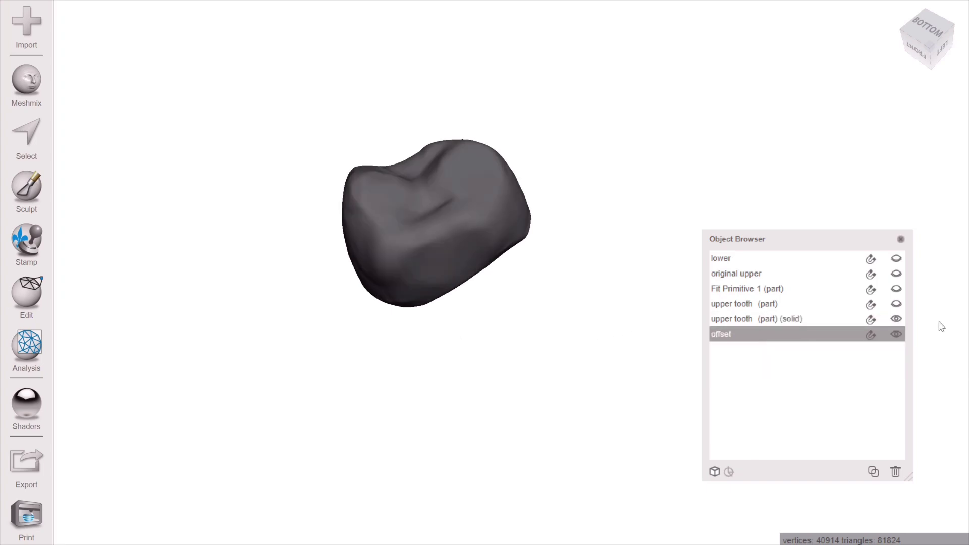
Step: Select all of 'offset' and enlarge it outward with a 0.2 mm offset
key(ctrl+a)
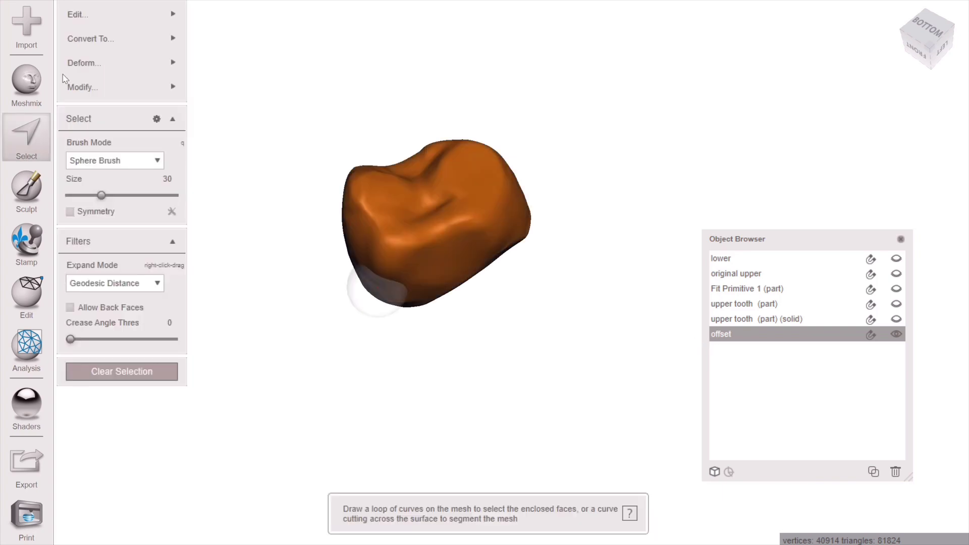
click(81, 13)
click(222, 136)
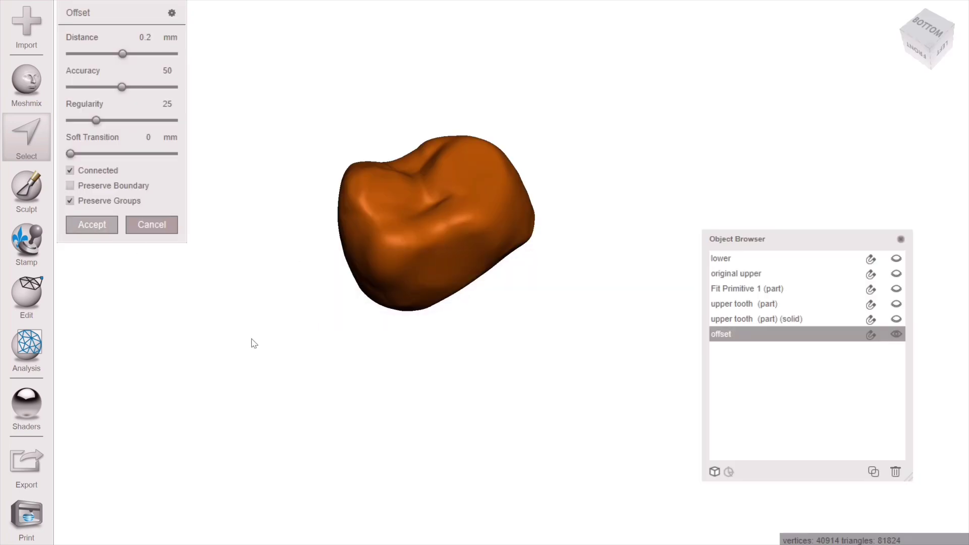
key(Return)
key(Escape)
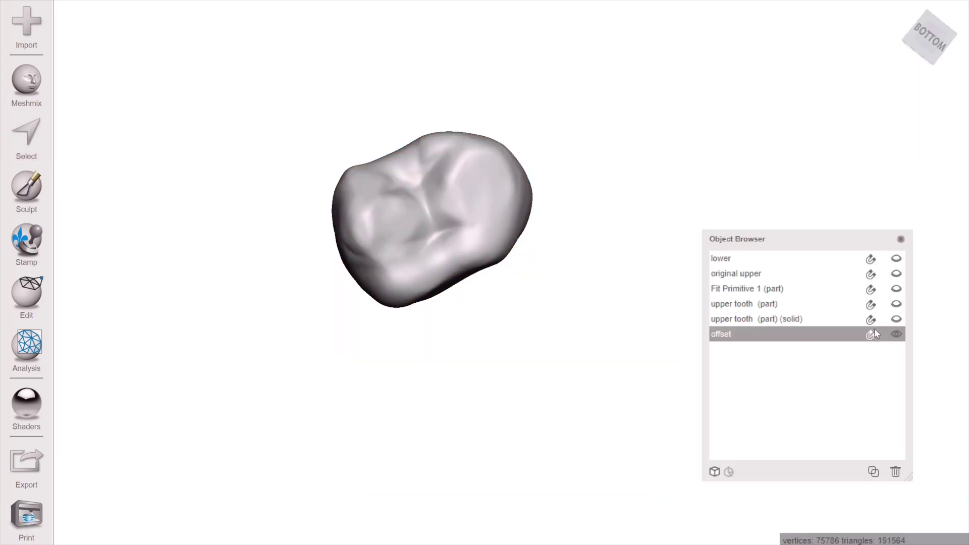
Step: Make the 'upper tooth (part)' plate mesh visible and close the object list
click(897, 304)
key(ctrl+shift+o)
mouse_move(43, 195)
right_down()
mouse_move(379, 284)
mouse_move(213, 328)
mouse_move(325, 307)
mouse_move(359, 359)
mouse_move(316, 235)
mouse_move(587, 324)
right_up()
Step: Paint-select a region of faces on the plate and delete them
key(s)
mouse_move(586, 324)
mouse_down()
mouse_move(571, 357)
mouse_move(627, 377)
mouse_up()
mouse_move(627, 378)
right_down()
mouse_move(446, 257)
mouse_move(679, 310)
right_up()
mouse_move(409, 327)
right_down()
mouse_move(556, 283)
mouse_move(536, 215)
mouse_move(610, 288)
mouse_move(405, 323)
mouse_move(524, 301)
mouse_move(390, 390)
mouse_move(525, 457)
mouse_move(476, 371)
mouse_move(653, 377)
mouse_move(711, 286)
mouse_move(705, 289)
right_up()
key(Delete)
Step: Paint a trial selection patch on the inner surface, then clear it
drag(536, 361, 550, 357)
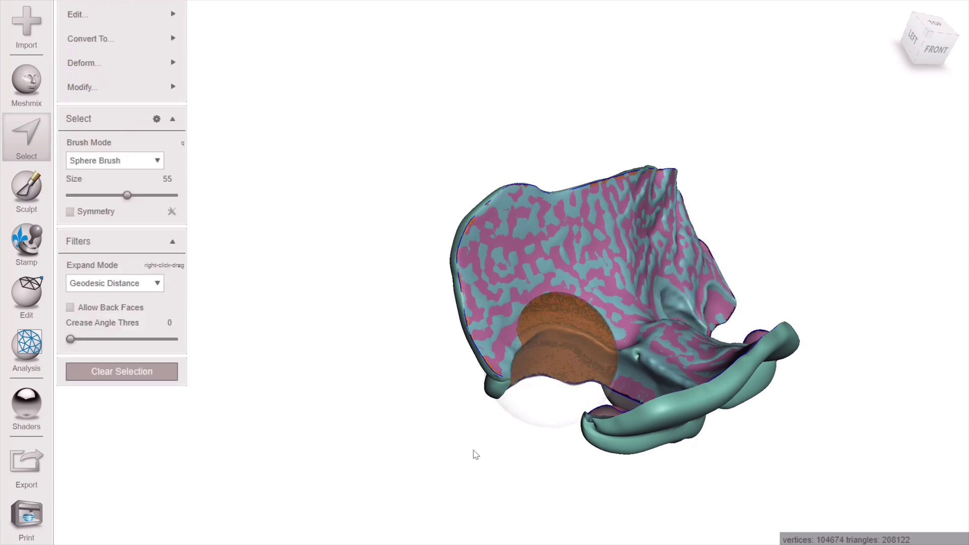
right_drag(567, 320, 234, 352)
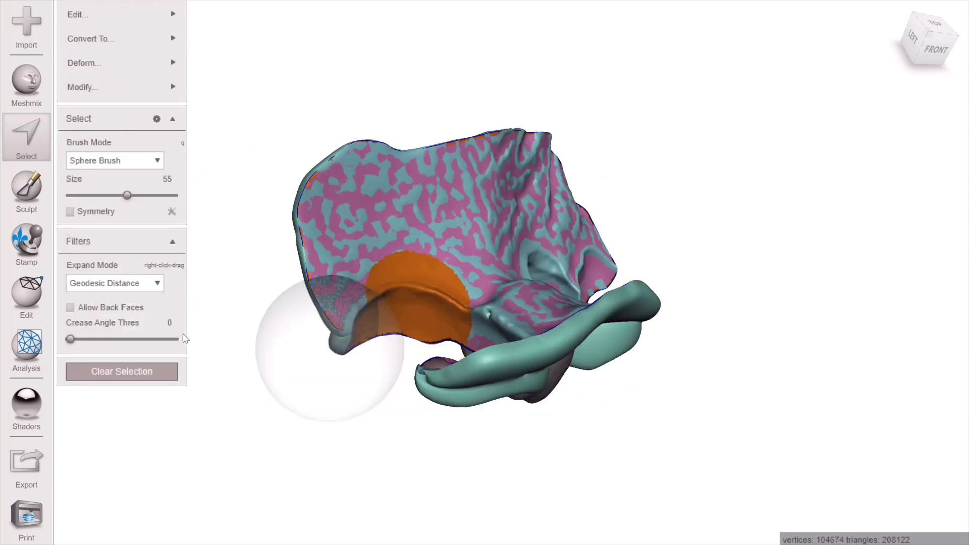
click(151, 377)
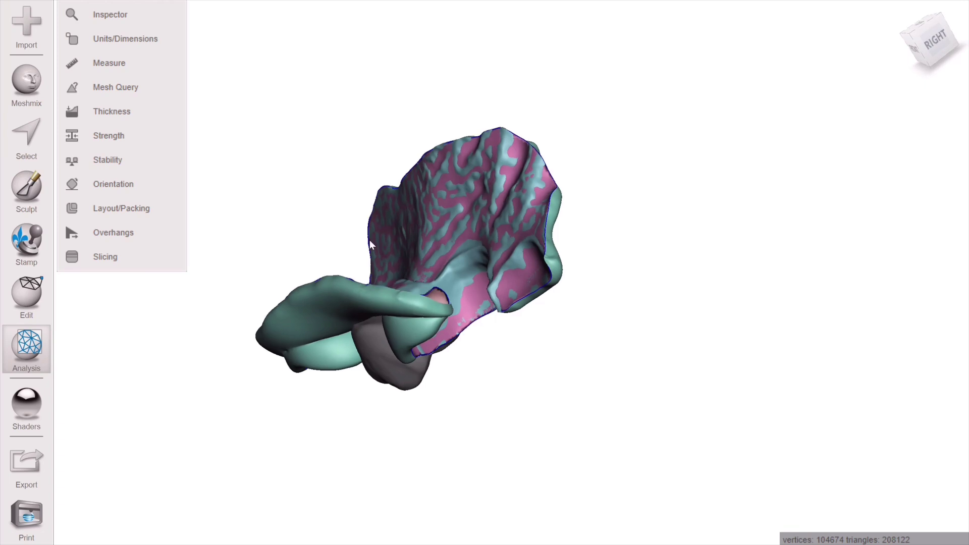
right_drag(369, 241, 515, 310)
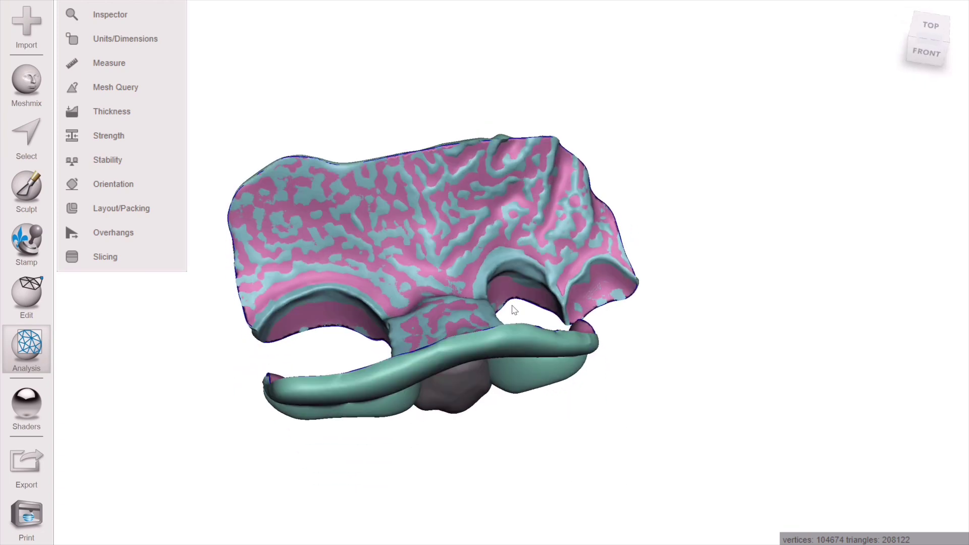
Step: Select the whole overlapping inner shell and remove it, then add the offset tooth to the selection
click(34, 147)
scroll(329, 305, up, 5)
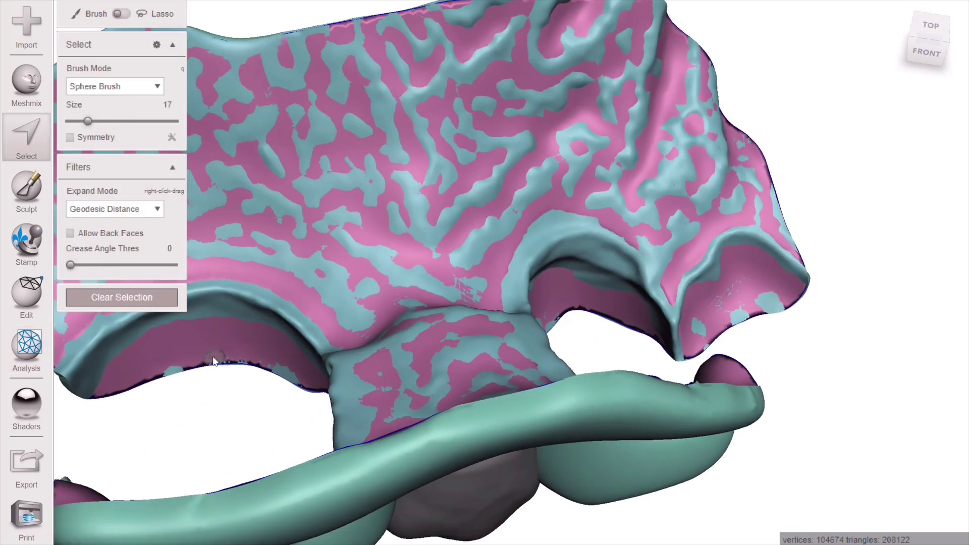
double_click(213, 338)
key(Escape)
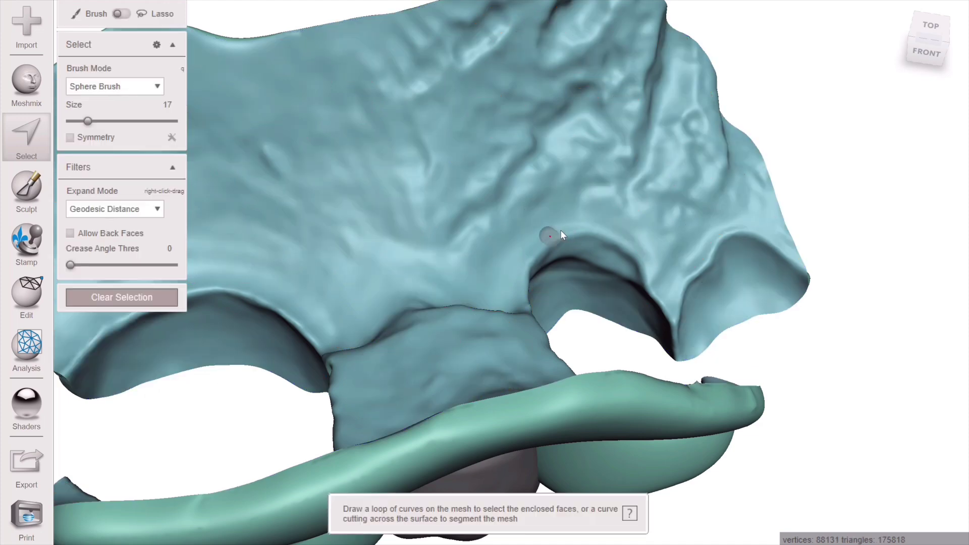
scroll(564, 229, down, 5)
mouse_move(565, 229)
right_down()
mouse_move(577, 392)
mouse_move(726, 133)
mouse_move(392, 281)
mouse_move(161, 331)
right_up()
key(Escape)
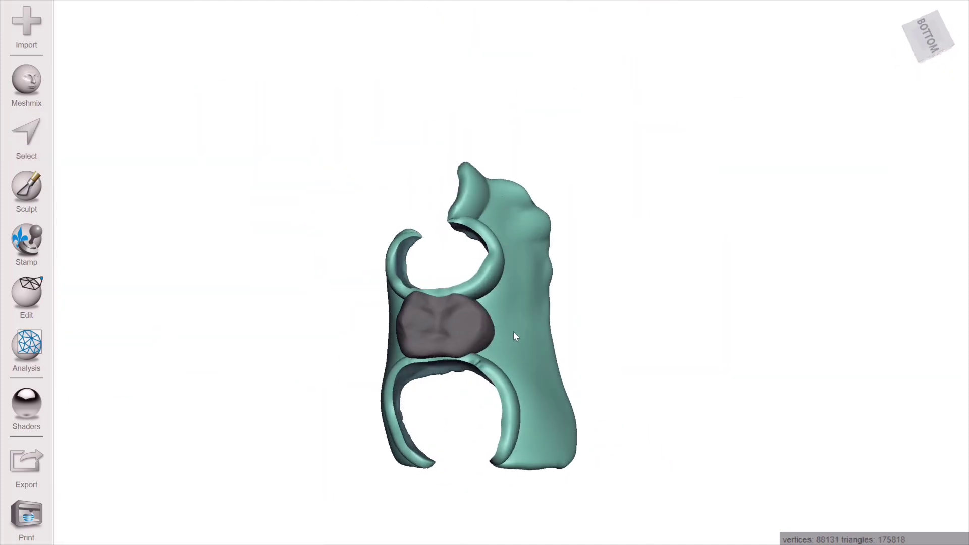
shift+click(509, 344)
Step: Boolean-subtract the offset tooth from the plate, redoing the selection, and accept the socketed result
click(27, 297)
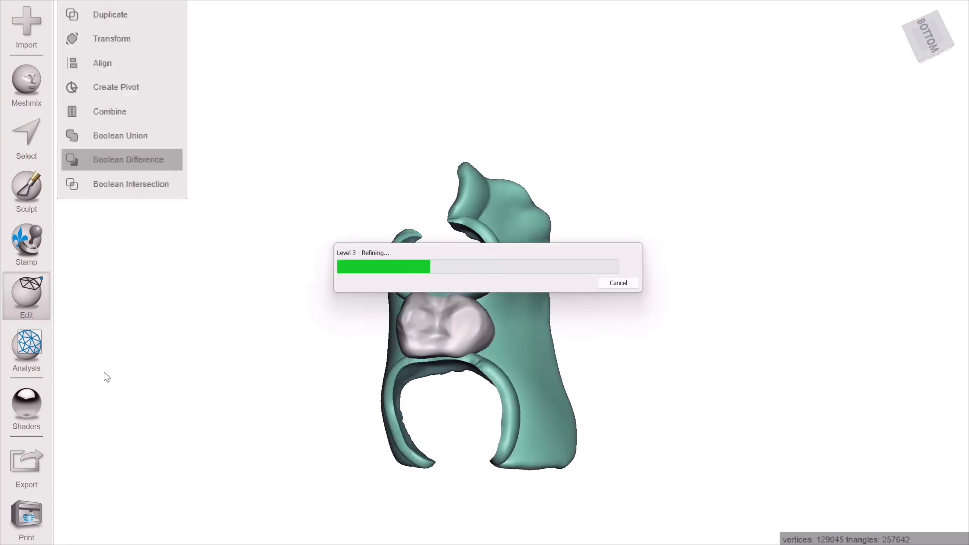
click(157, 372)
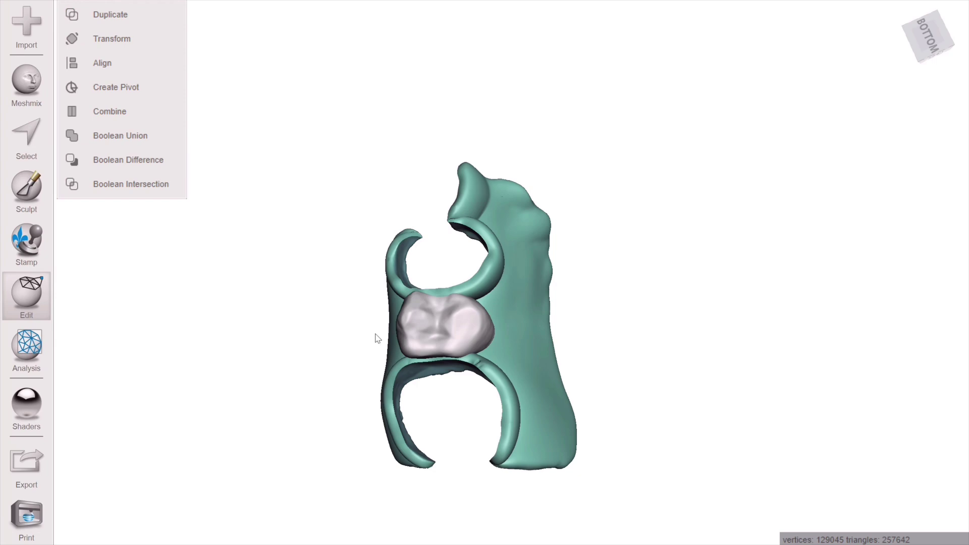
click(512, 338)
shift+click(479, 331)
click(146, 160)
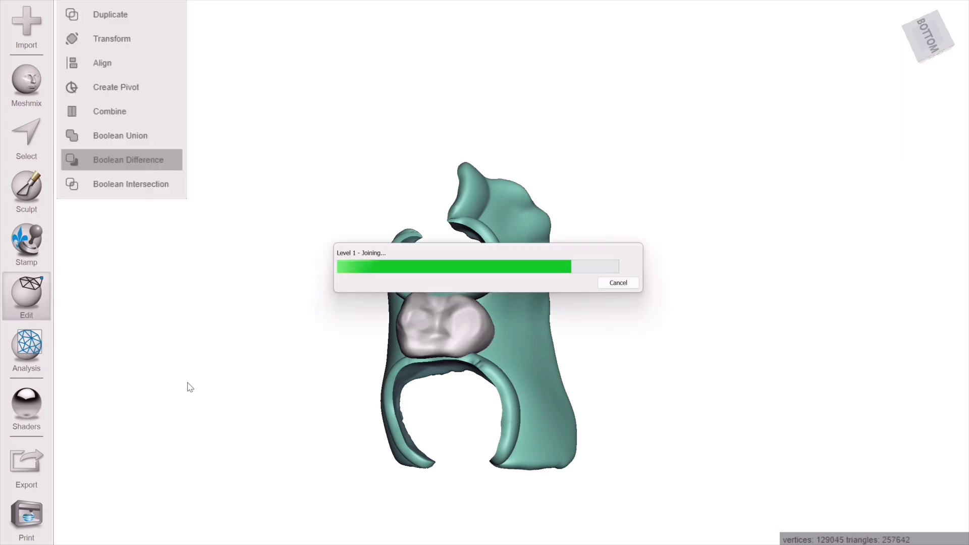
right_drag(562, 359, 619, 337)
click(90, 357)
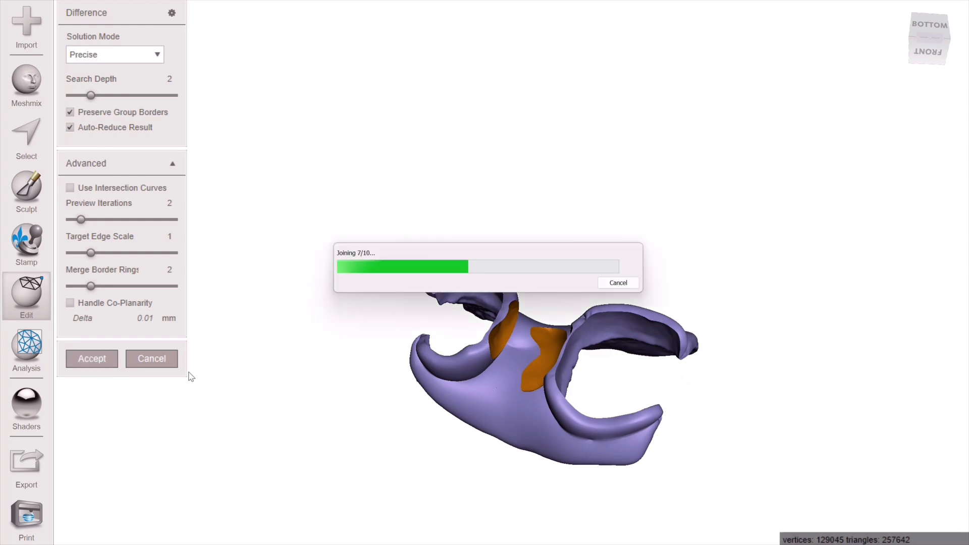
right_drag(267, 346, 248, 461)
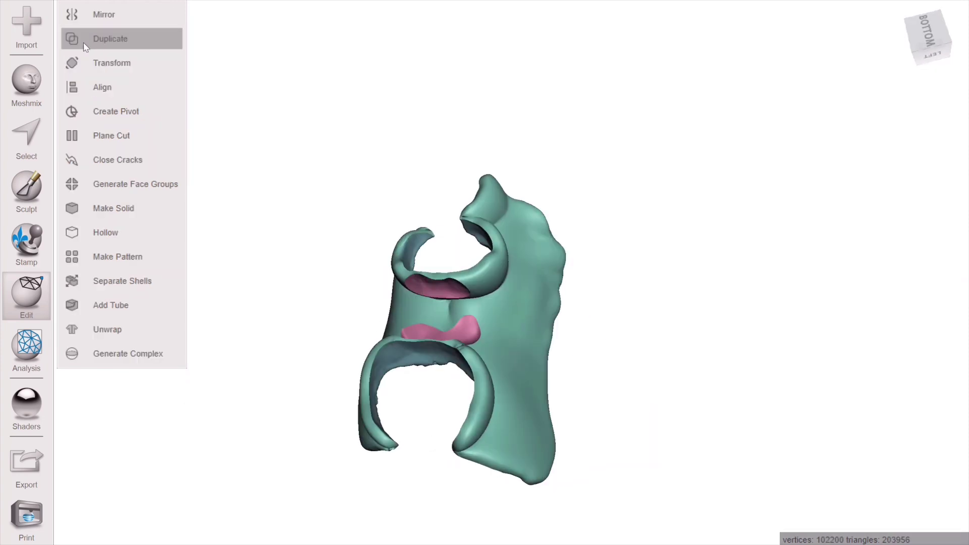
Step: Open the Objects Browser and turn on visibility for the 'original upper' scan
right_click(91, 54)
click(108, 72)
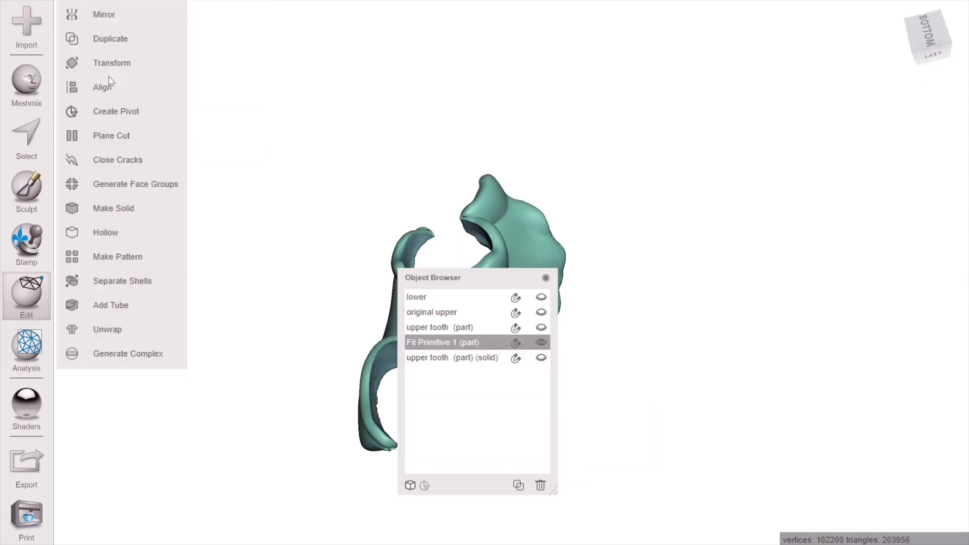
drag(802, 210, 785, 195)
right_drag(501, 405, 455, 325)
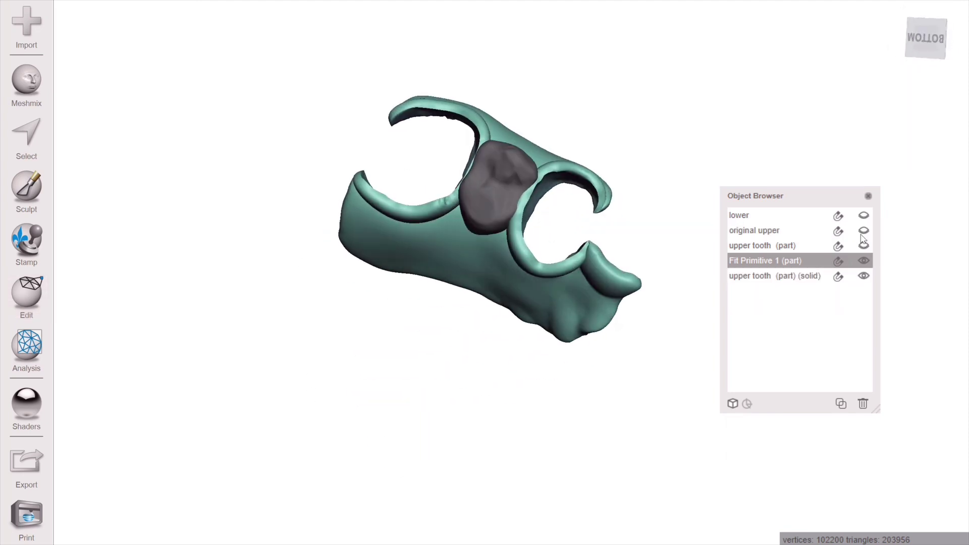
click(864, 232)
right_drag(475, 259, 451, 320)
Step: Inspect the fit on the arch, selecting the solid tooth, the scan, and the Fit Primitive 1 (part) plate
click(451, 320)
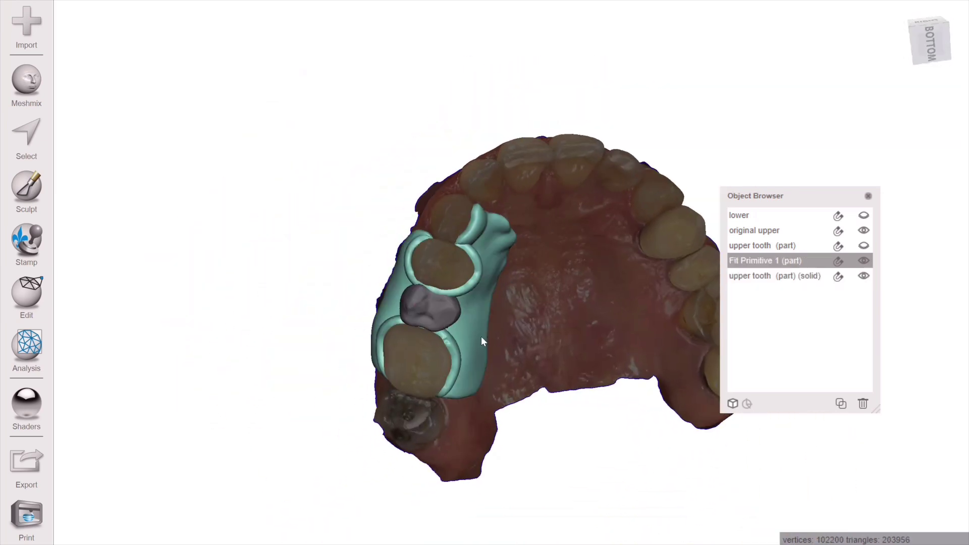
right_drag(586, 335, 410, 293)
click(450, 371)
click(410, 293)
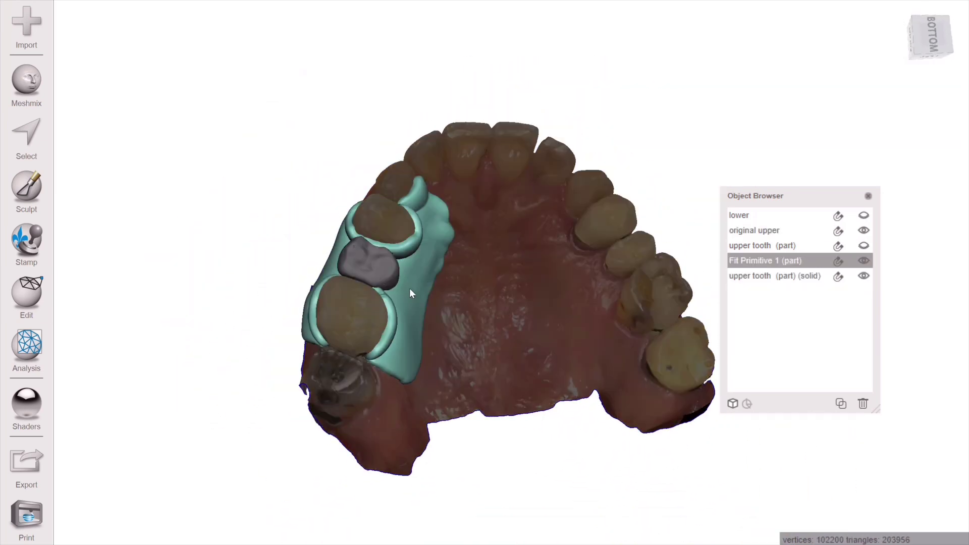
right_drag(750, 300, 600, 468)
click(431, 374)
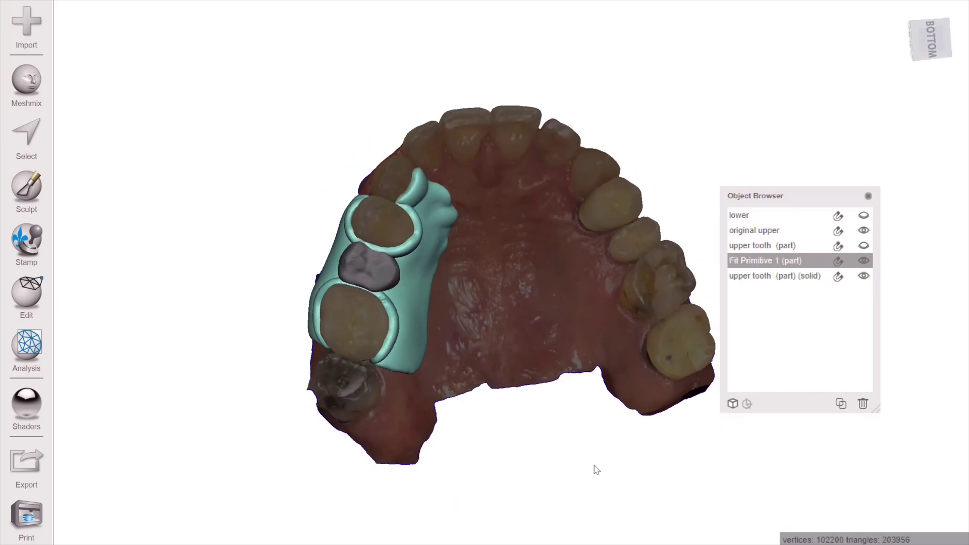